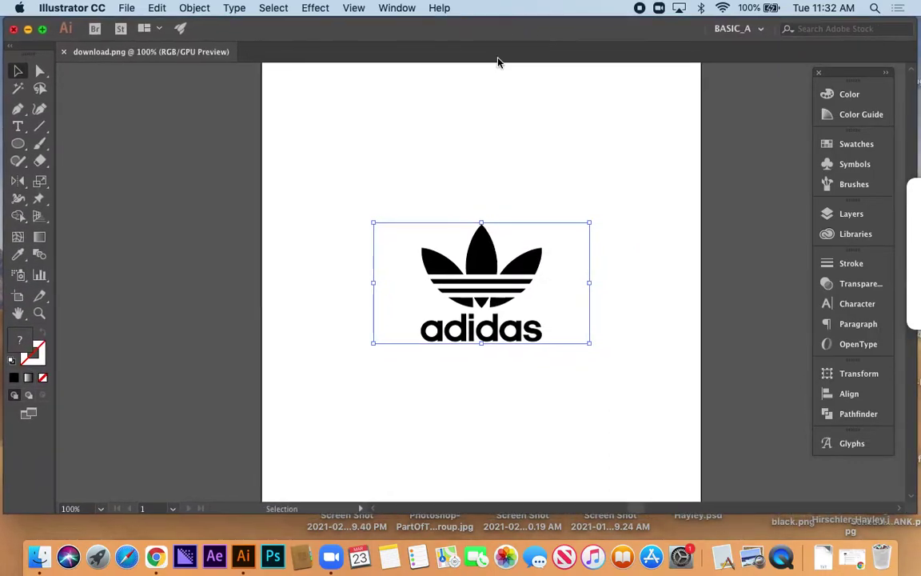
Lower the opacity of the placed adidas logo image to 44%
click(849, 218)
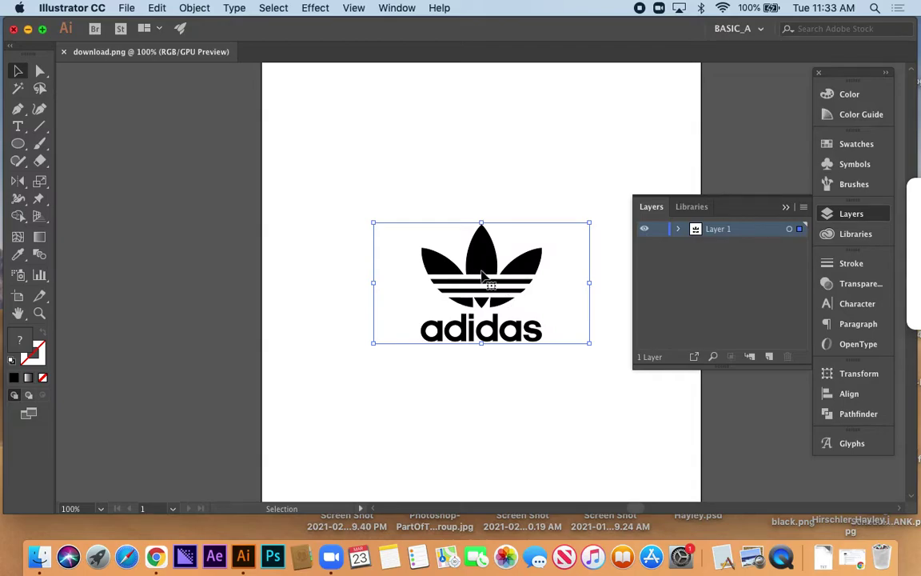
click(855, 283)
click(796, 279)
drag(777, 297, 768, 301)
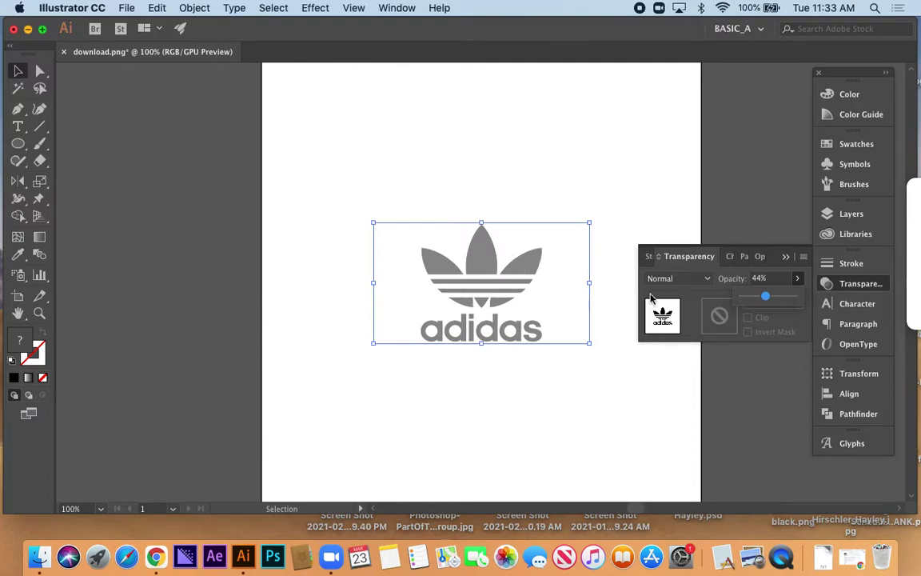
click(861, 284)
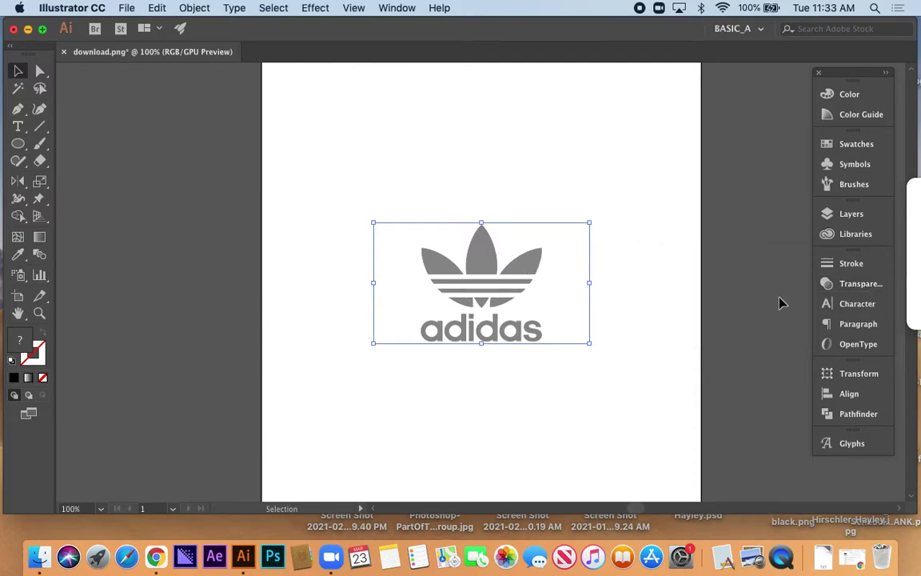
Lock the layer holding the adidas image and add a new layer above it named Logo
click(857, 214)
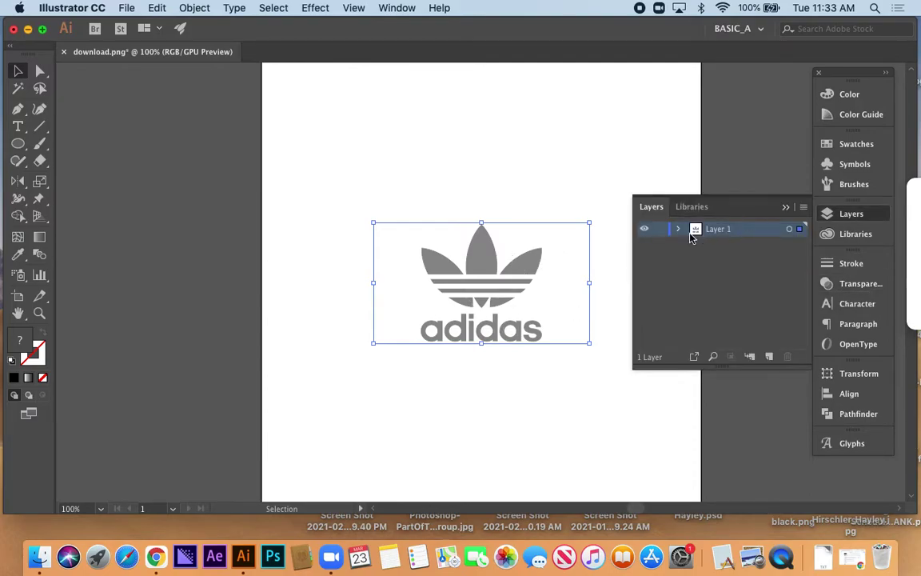
click(660, 229)
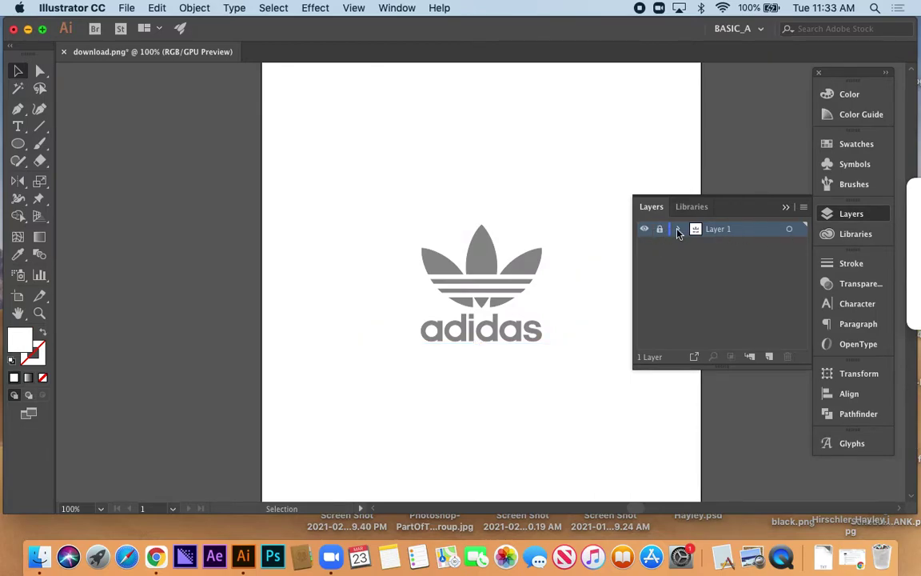
click(769, 357)
double_click(723, 230)
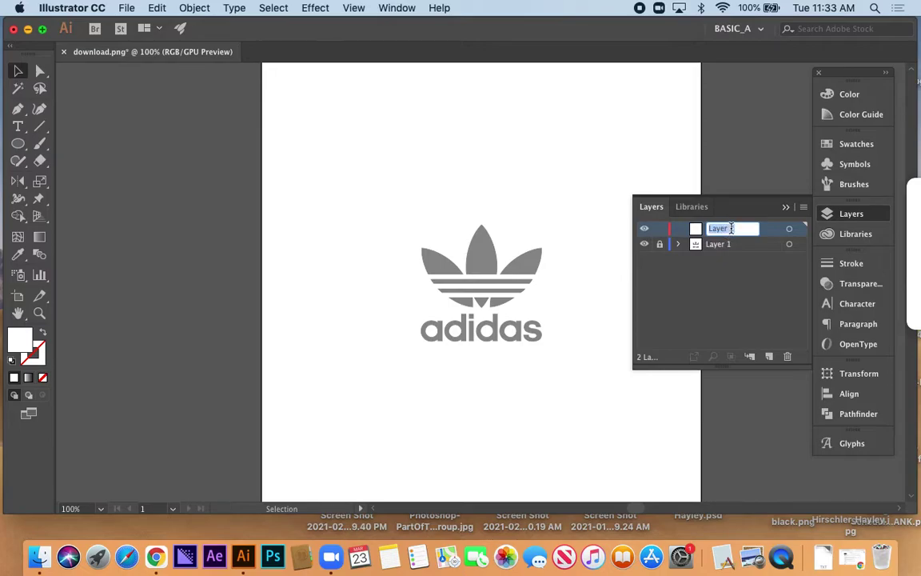
text(Logo)
key(Return)
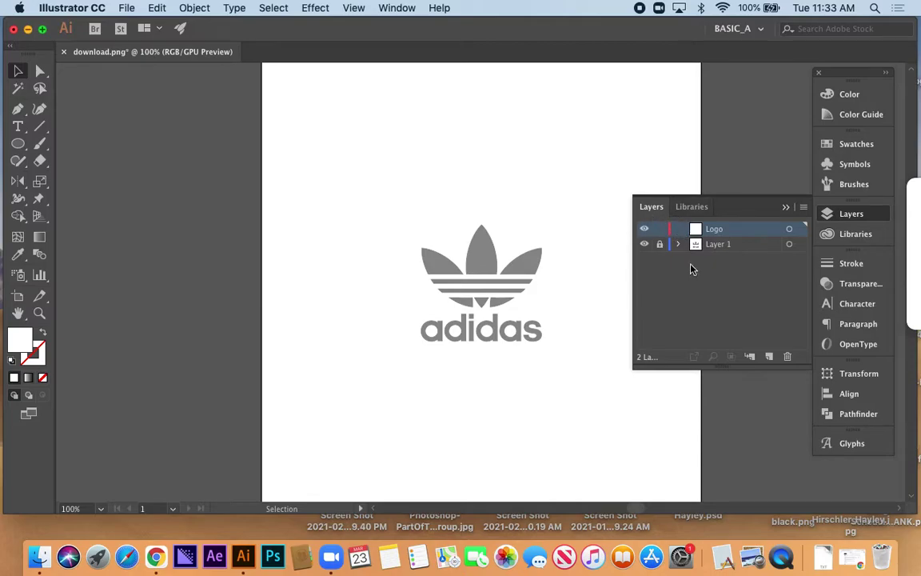
Prepare the Pen tool for tracing the logo with no fill and a black (000000) stroke
scroll(502, 293, up, 3)
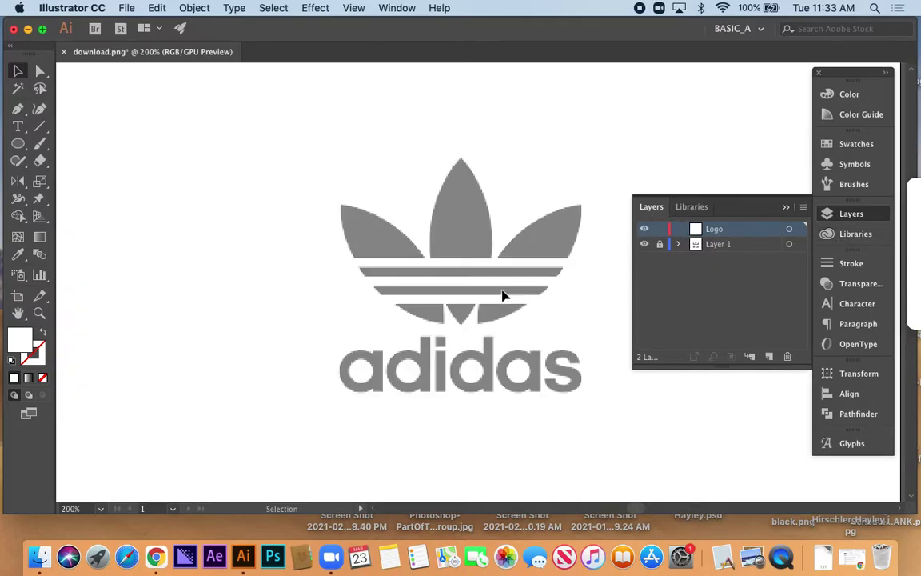
scroll(459, 290, up, 1)
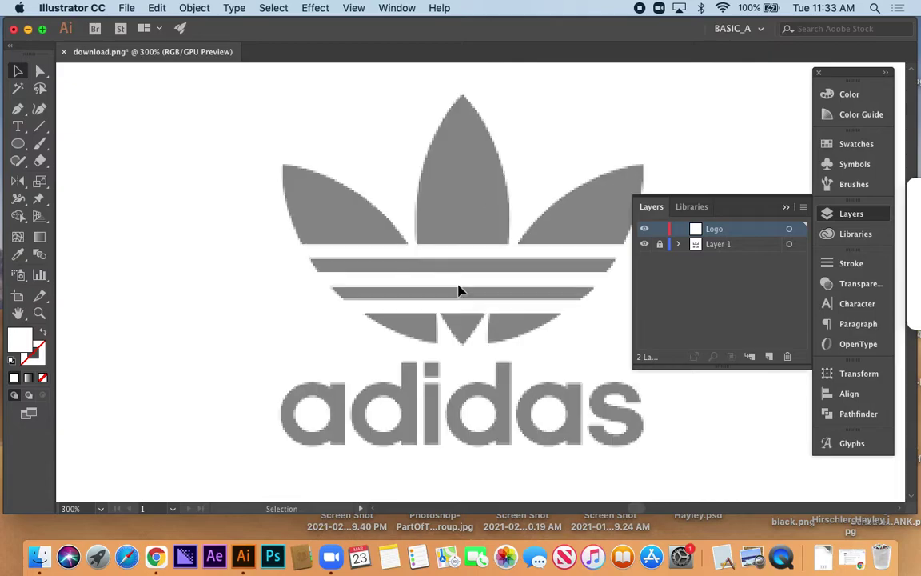
drag(551, 248, 512, 240)
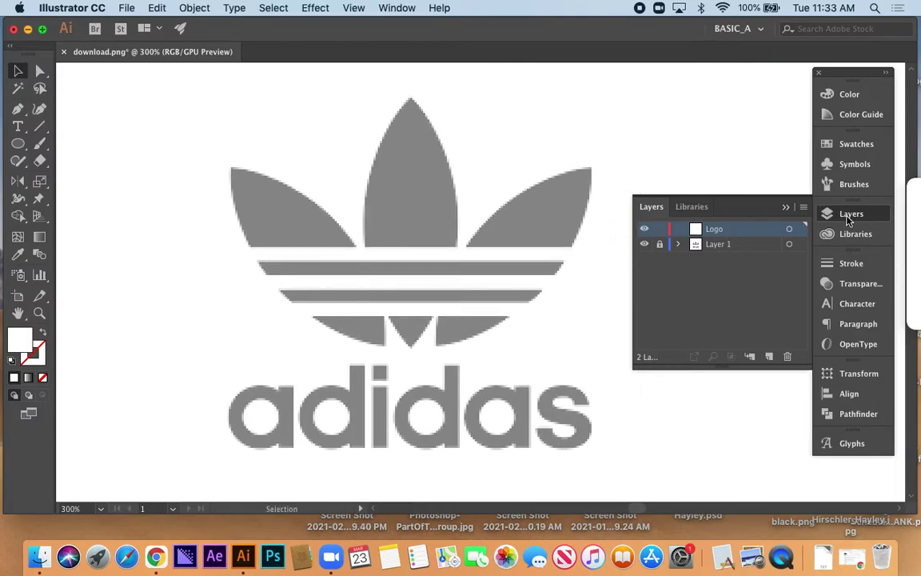
click(849, 213)
drag(269, 249, 318, 245)
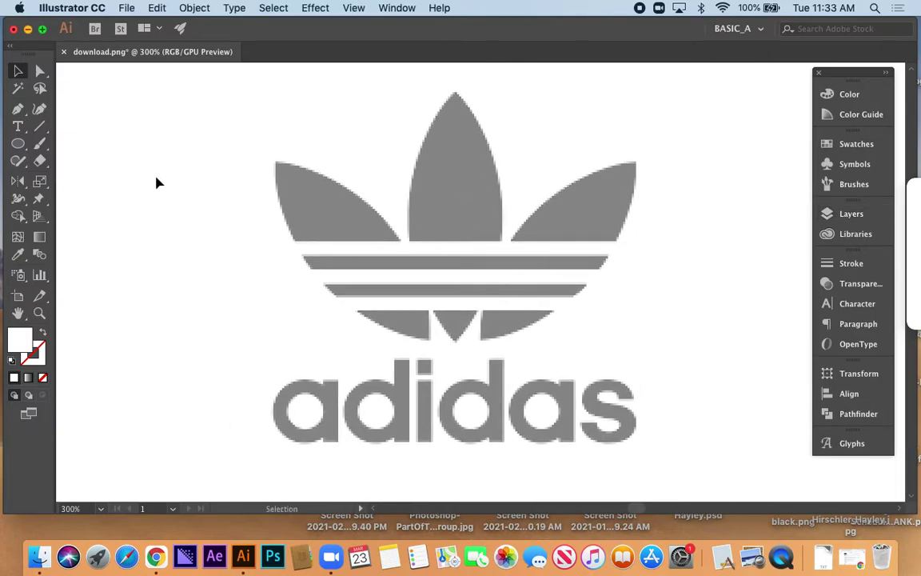
key(p)
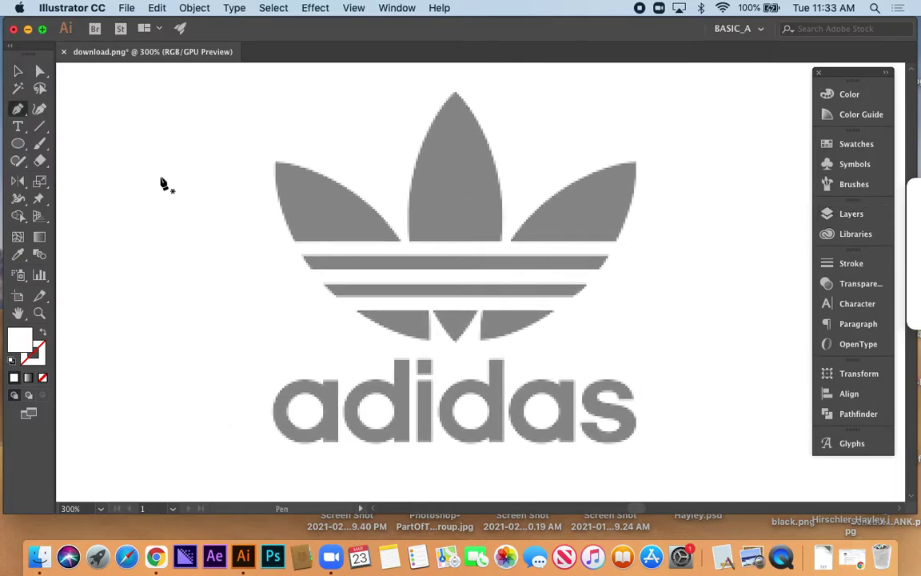
click(13, 362)
key(slash)
click(38, 359)
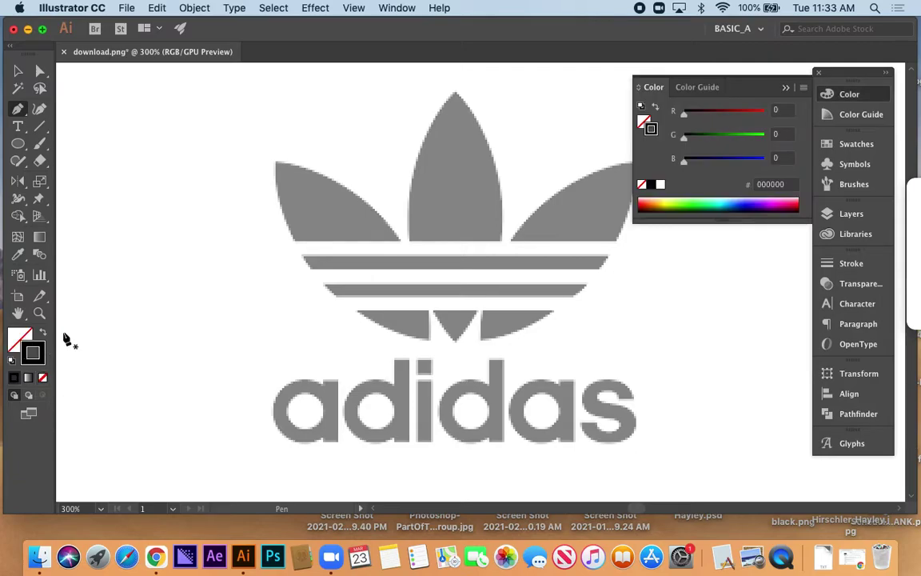
click(836, 94)
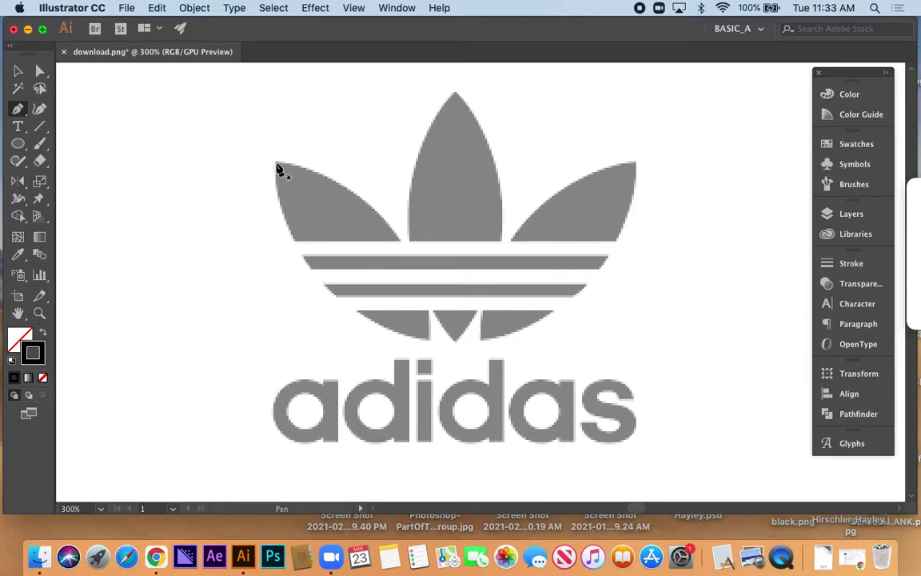
Trace the full left leaf as a closed curved path with the Pen tool, continuing its outline across the stripes to its lower tip
click(276, 163)
drag(319, 280, 374, 344)
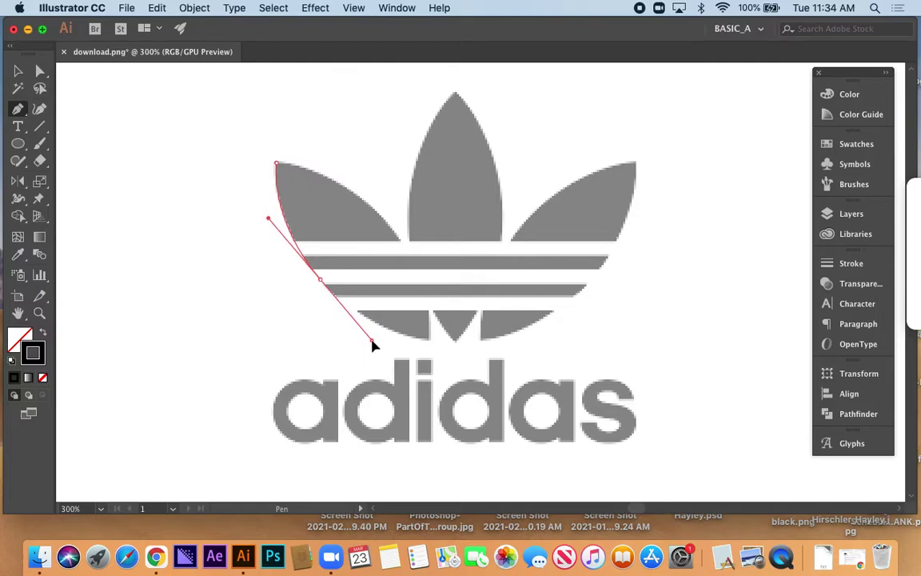
drag(373, 343, 370, 341)
drag(369, 341, 371, 341)
drag(370, 341, 370, 341)
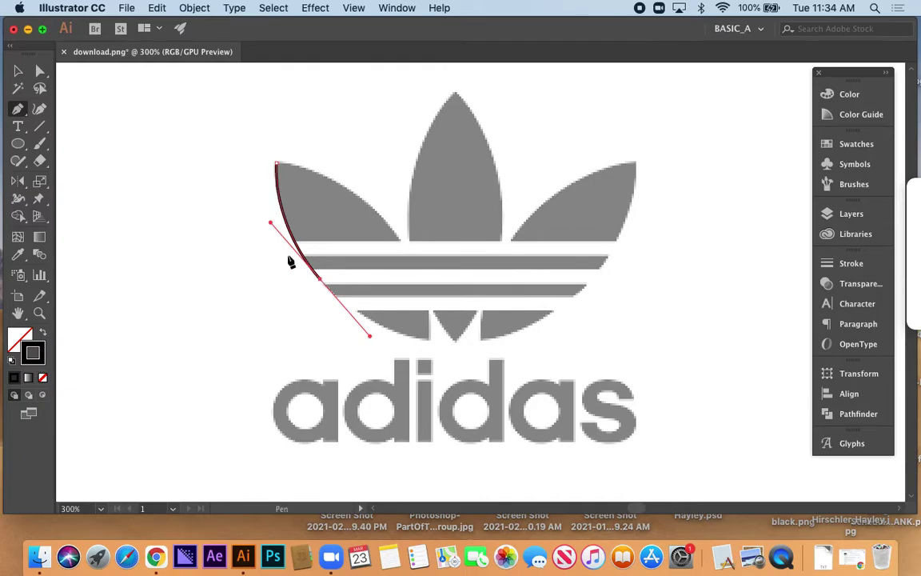
click(429, 339)
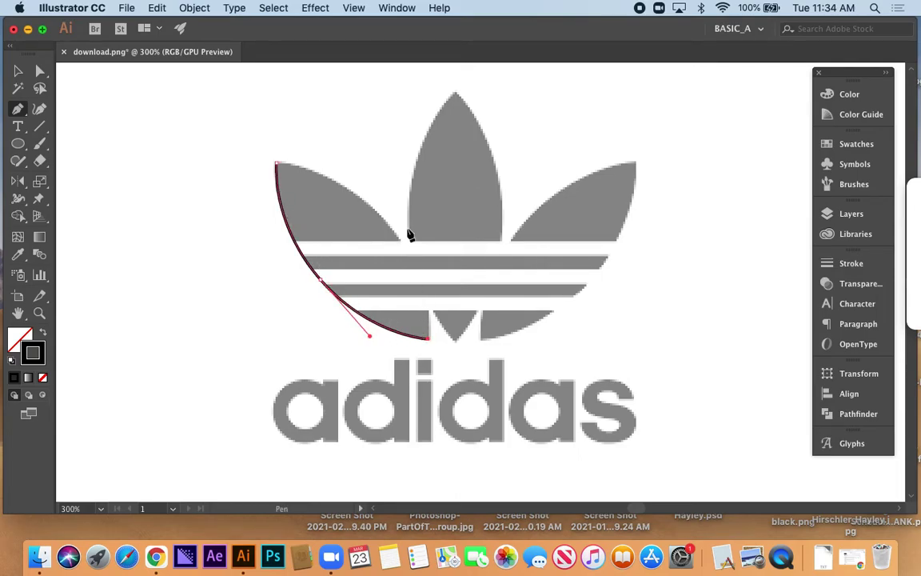
drag(386, 224, 338, 172)
click(277, 165)
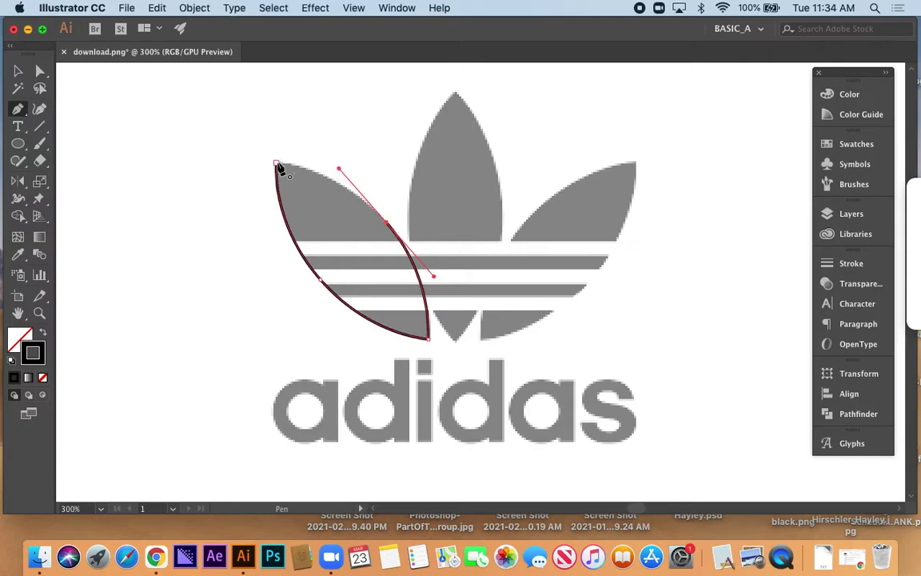
super+click(278, 166)
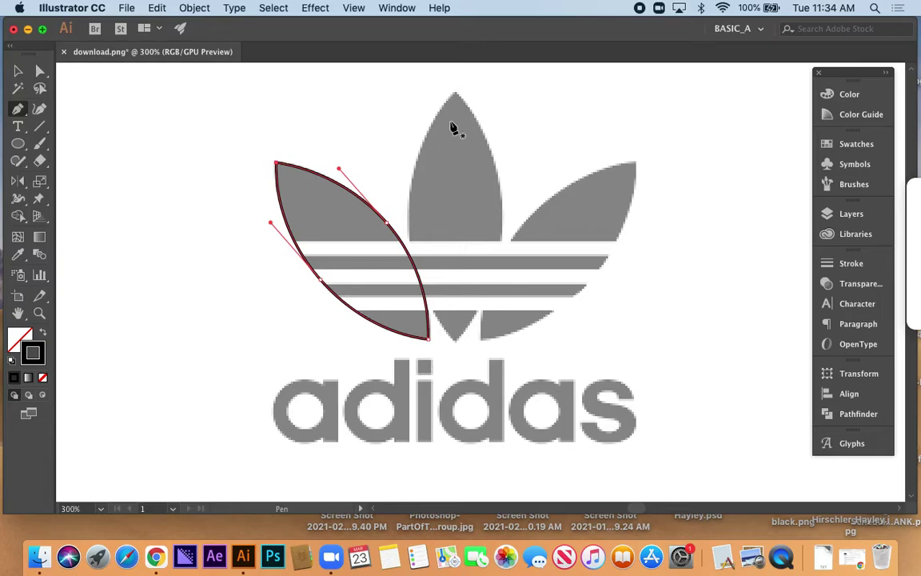
Trace the centre leaf as a closed curved path from its lower tip around the upper point, and deselect it
click(455, 340)
drag(408, 289, 409, 150)
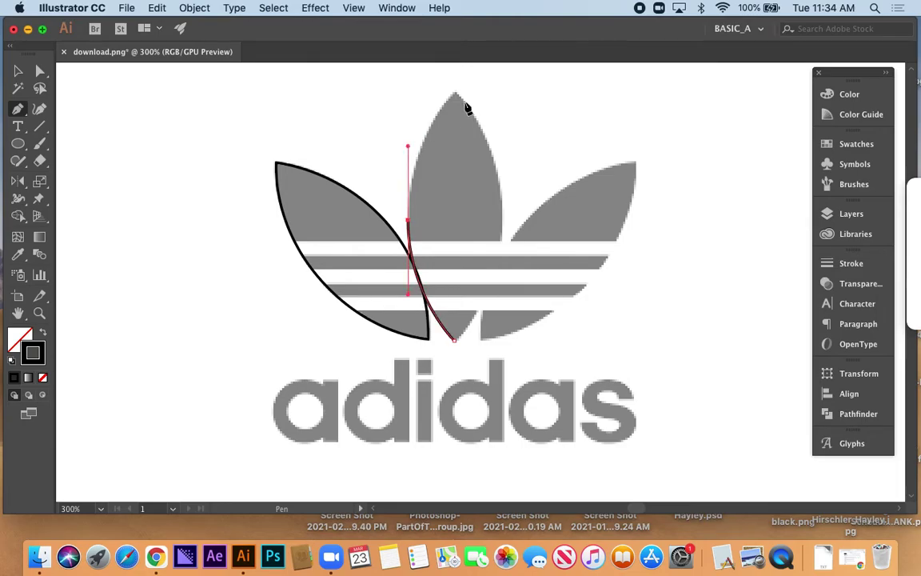
mouse_move(457, 94)
mouse_down()
mouse_move(473, 86)
mouse_move(467, 80)
mouse_move(471, 107)
mouse_up()
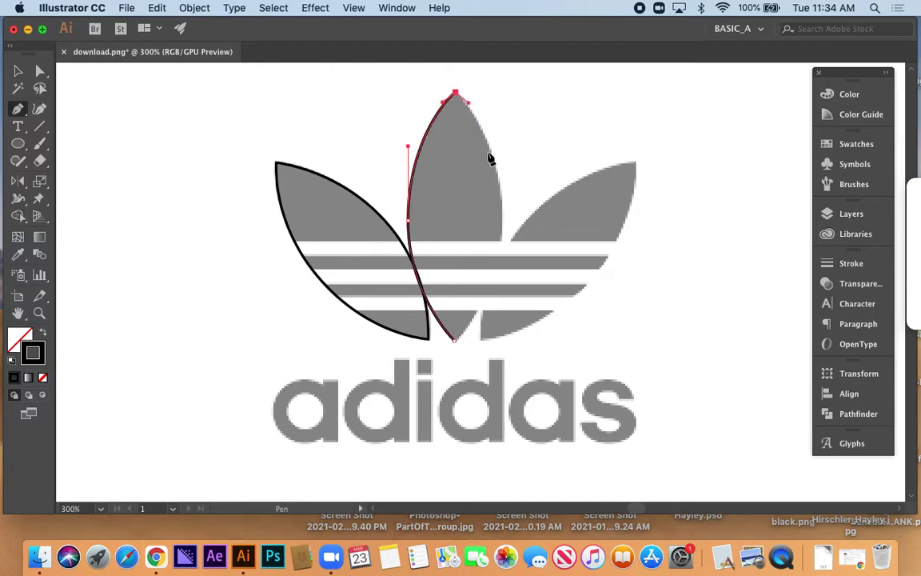
drag(503, 214, 502, 277)
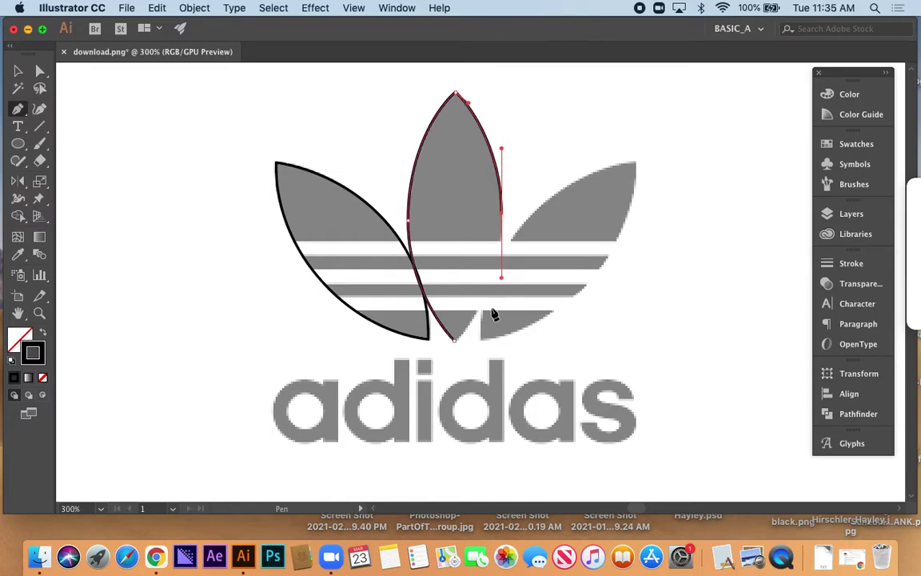
click(454, 341)
drag(457, 345, 436, 366)
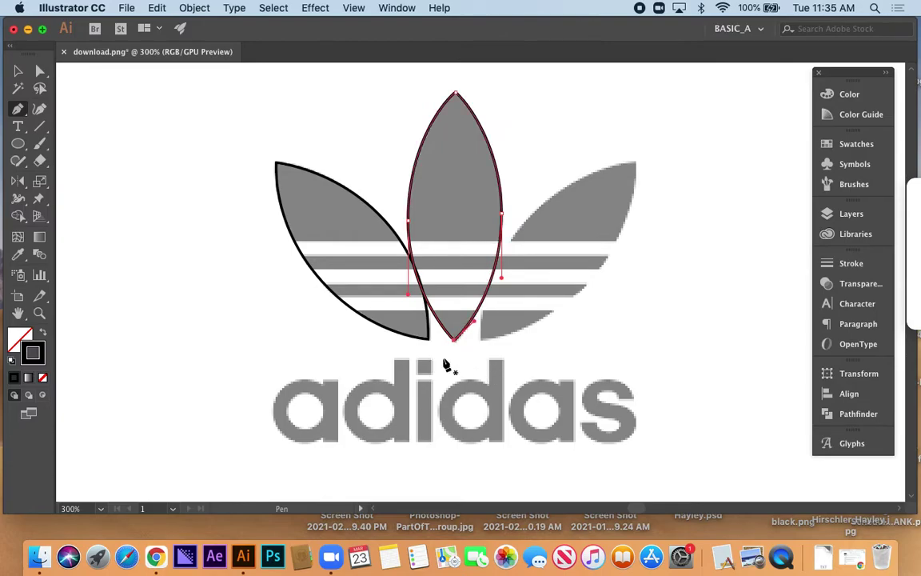
super+click(446, 400)
key(plus)
key(p)
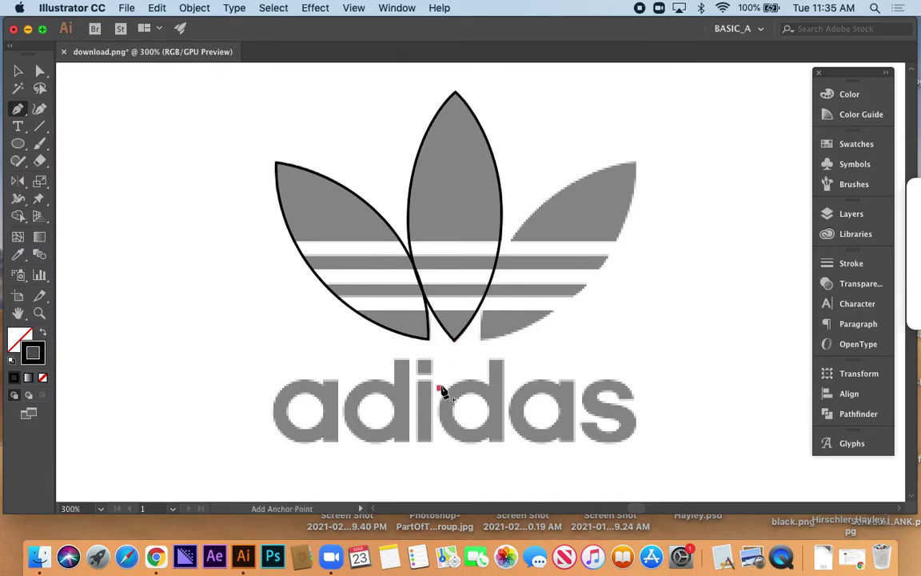
Duplicate the left leaf outline toward the right leaf and reflect the copy horizontally
key(v)
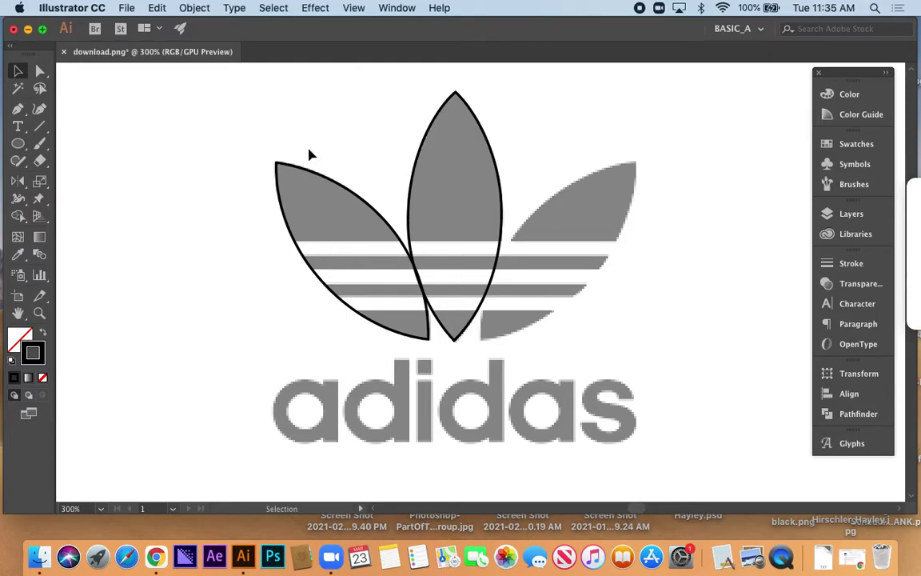
drag(266, 247, 578, 220)
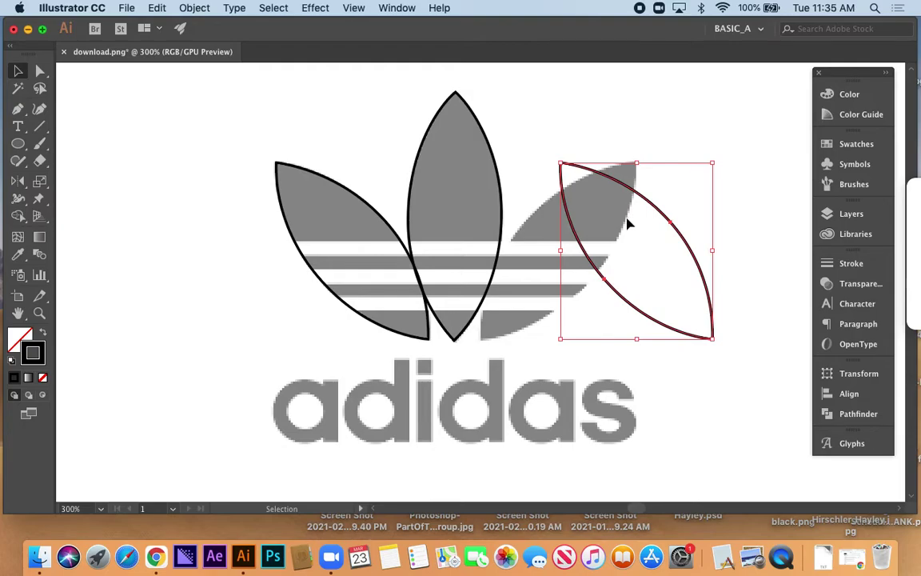
key(o)
drag(622, 210, 657, 211)
key(v)
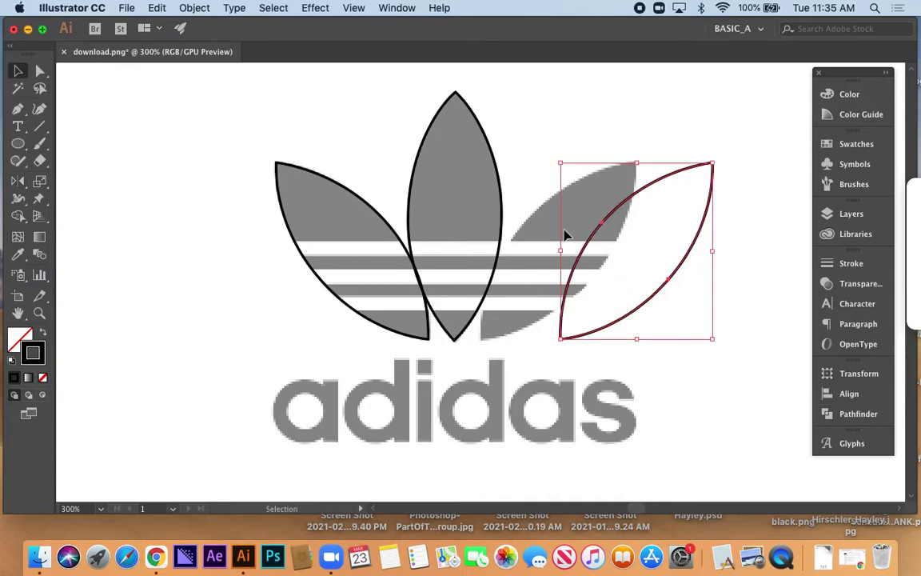
Move the mirrored leaf outline onto the right leaf of the logo, keeping it level, and deselect it
drag(699, 240, 624, 260)
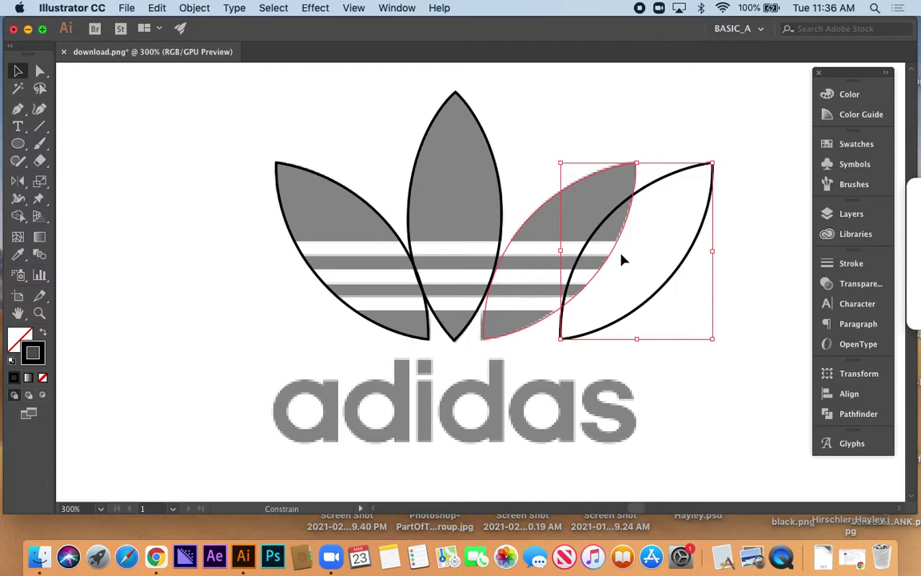
drag(624, 259, 623, 259)
click(706, 291)
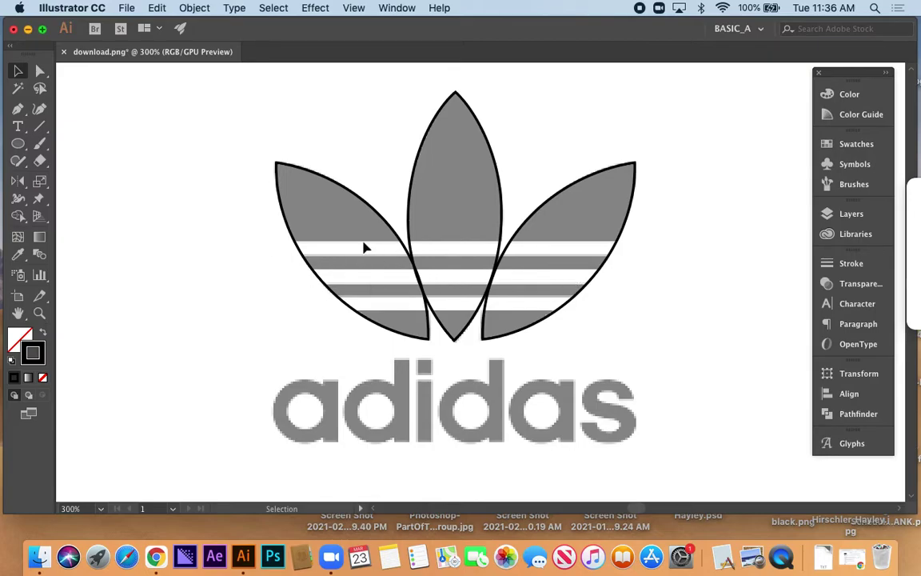
Draw a thin rectangle over the upper white stripe, wider than the leaves, and copy it onto the two stripes below
key(m)
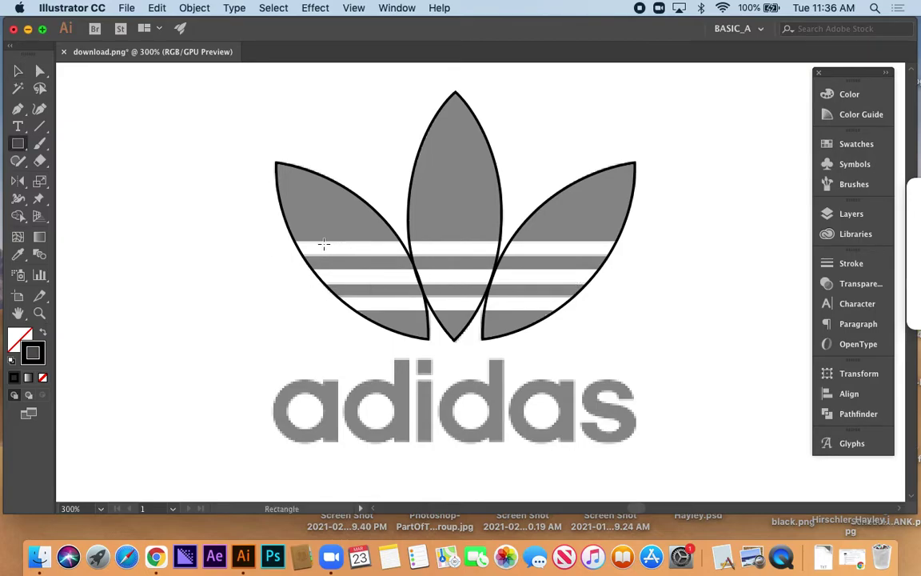
drag(279, 241, 622, 289)
key(v)
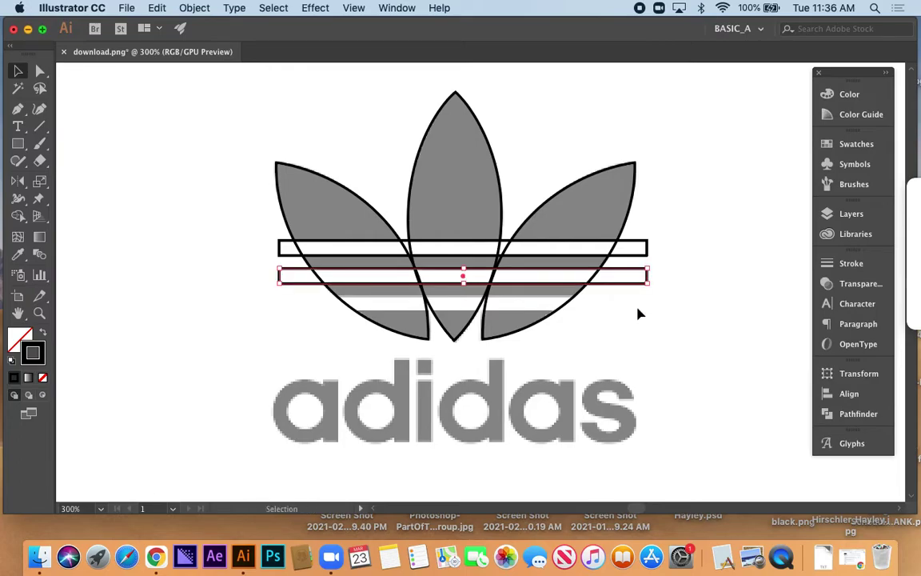
key(super+d)
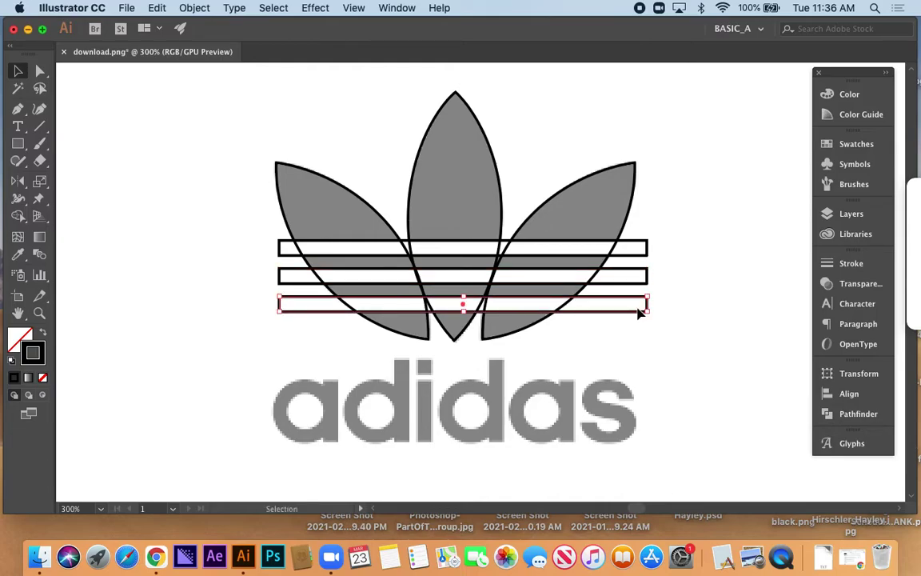
key(super+d)
key(super+d)
key(super+d)
key(super+d)
key(super+d)
key(super+d)
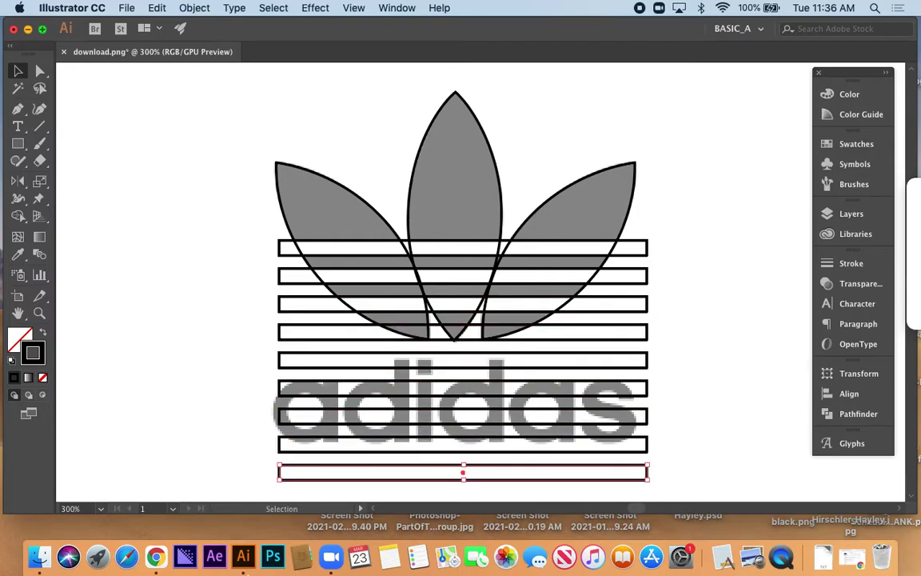
drag(662, 327, 620, 477)
key(Delete)
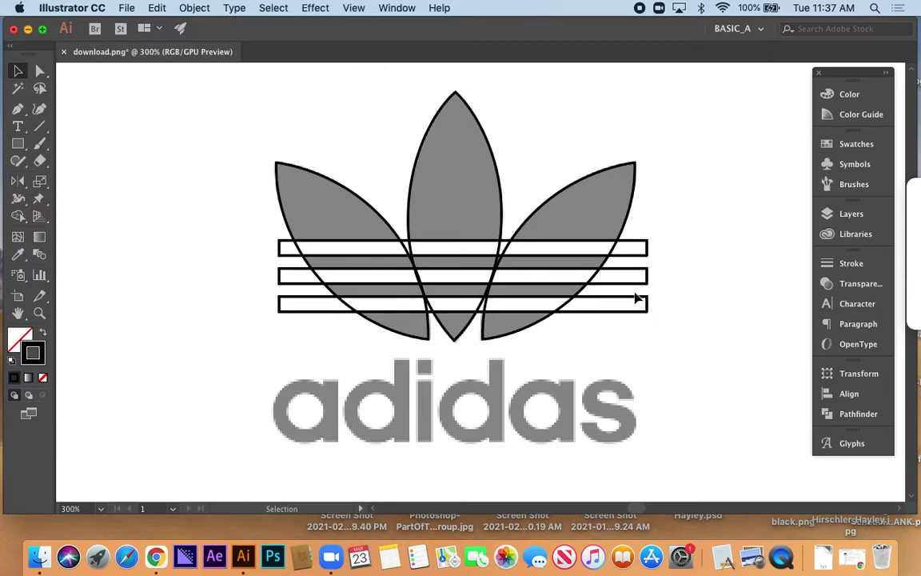
Select the three stripe rectangles and combine them into one compound path
drag(663, 238, 632, 321)
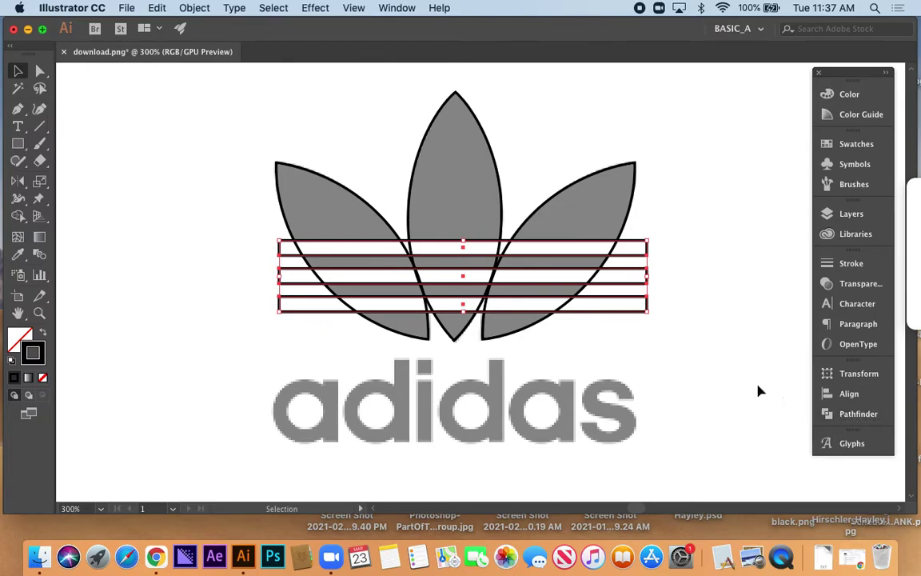
key(a)
key(v)
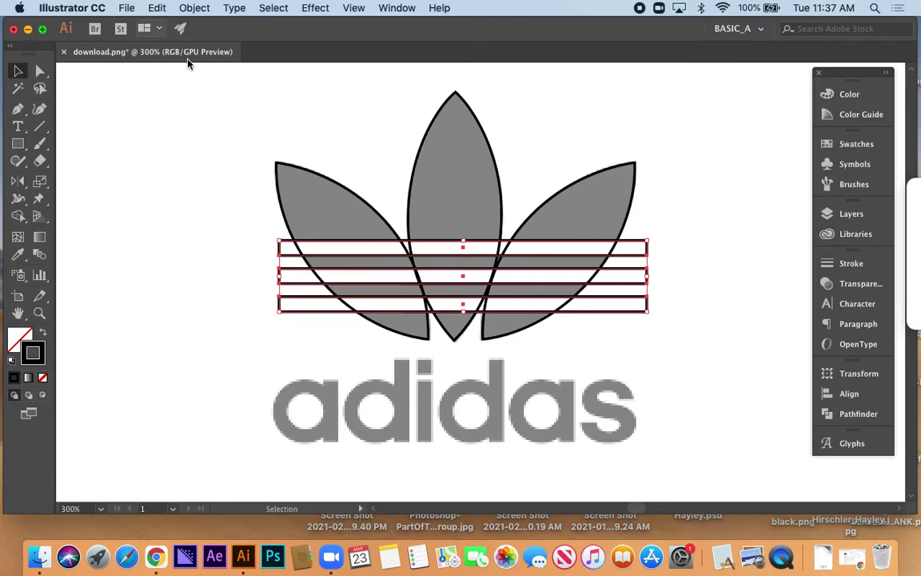
click(158, 8)
mouse_move(185, 9)
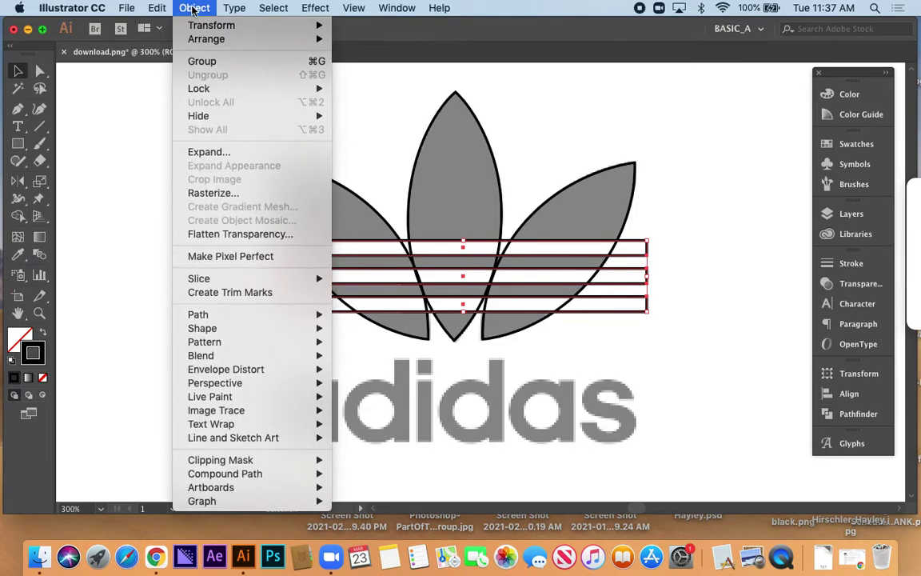
mouse_move(270, 476)
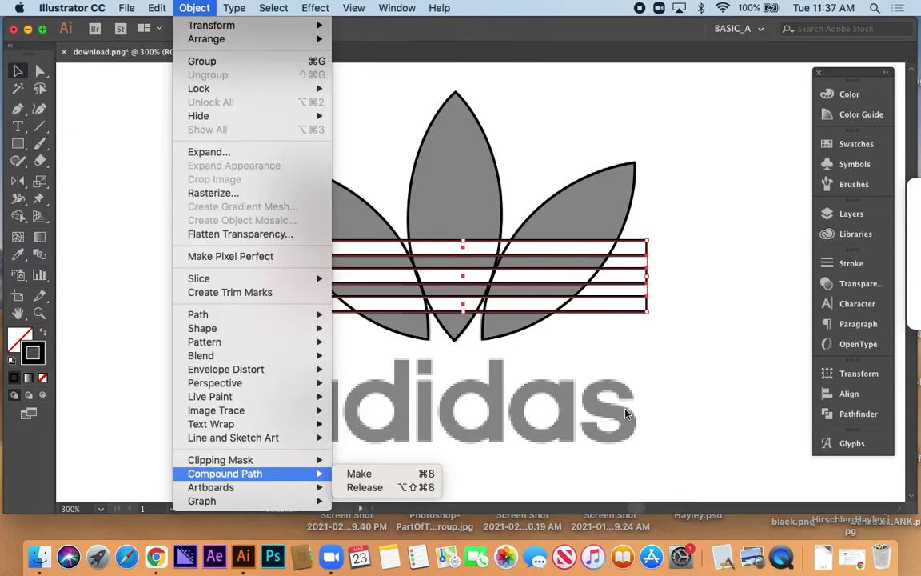
click(569, 256)
Unite the three leaf outlines into a single shape with Pathfinder and deselect it
drag(600, 136, 417, 232)
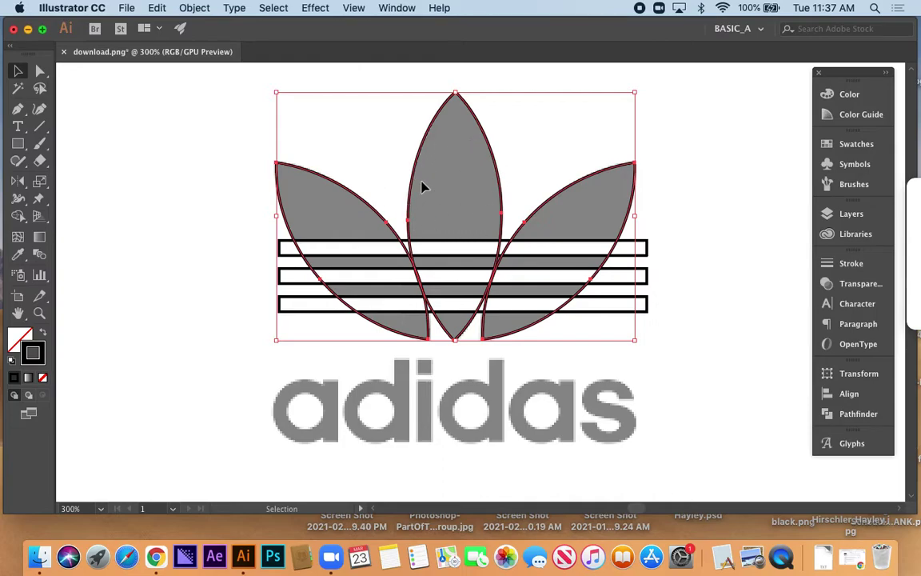
click(852, 415)
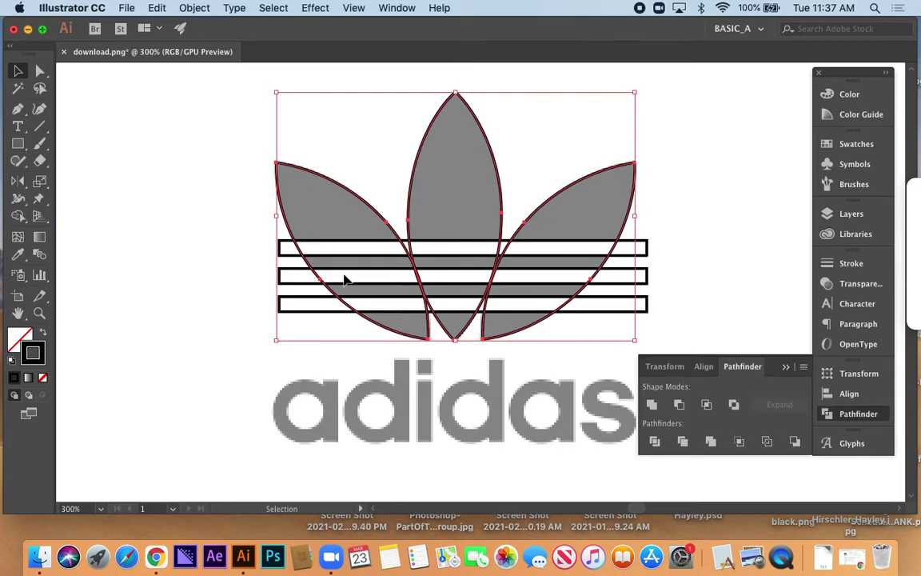
click(651, 405)
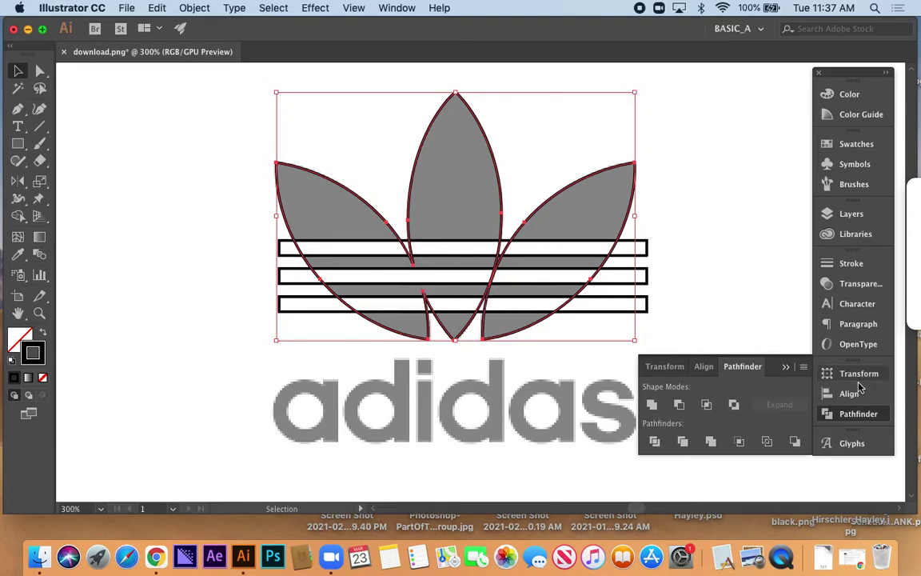
key(a)
key(v)
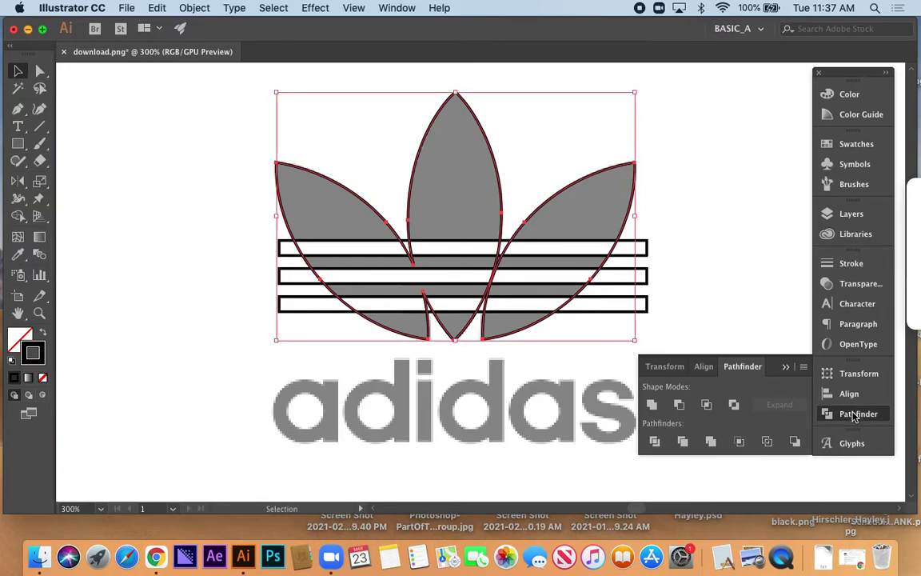
click(853, 416)
click(654, 382)
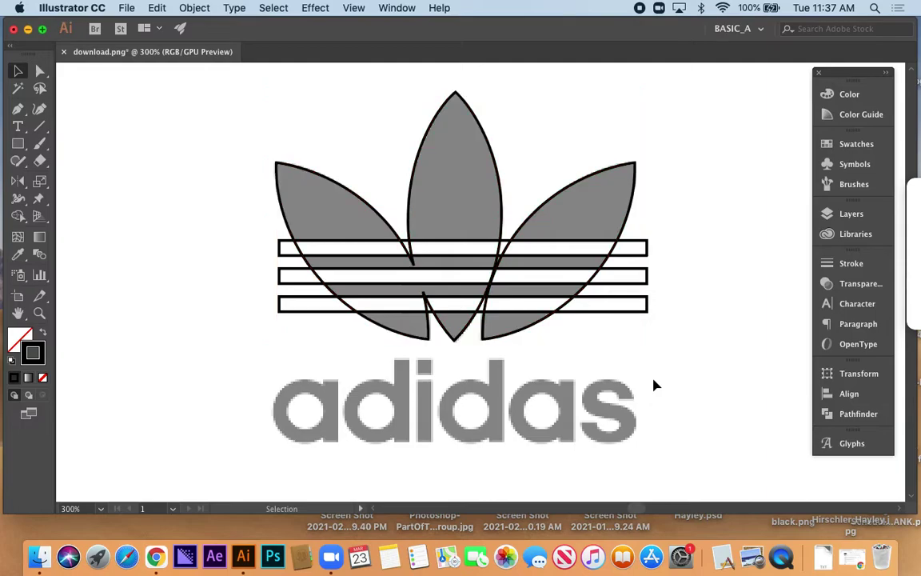
Subtract the three stripes from the united leaves with Minus Front and swap stroke and fill so the trefoil is solid black
drag(654, 247, 637, 335)
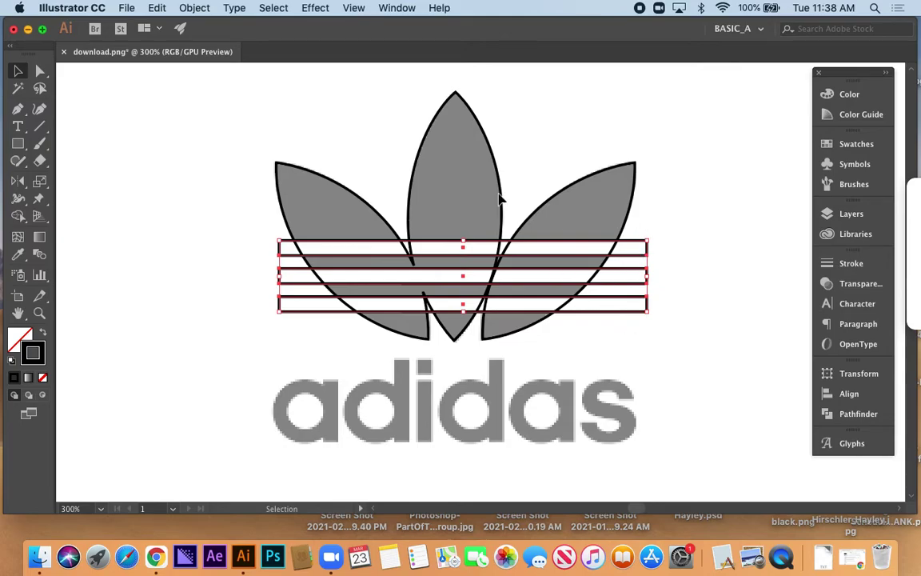
drag(659, 220, 582, 323)
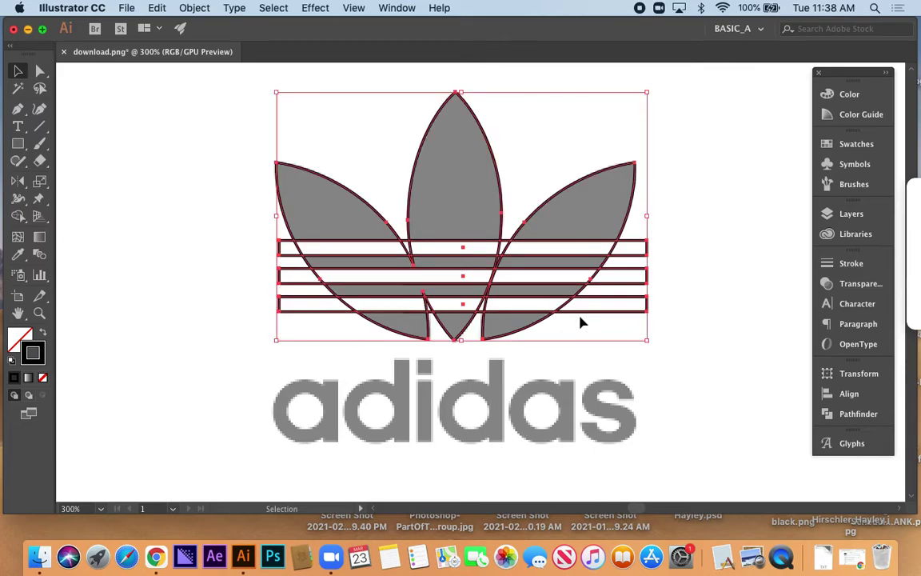
click(835, 413)
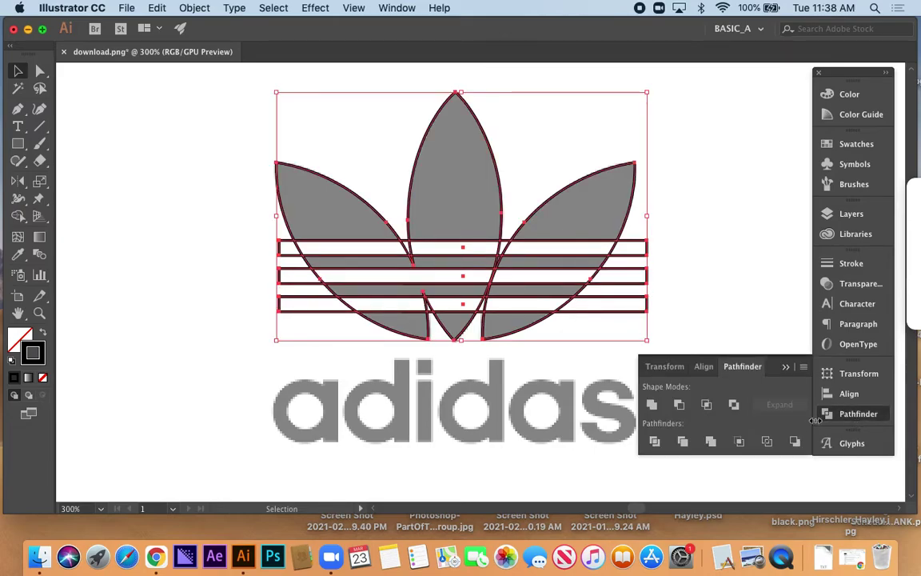
click(679, 407)
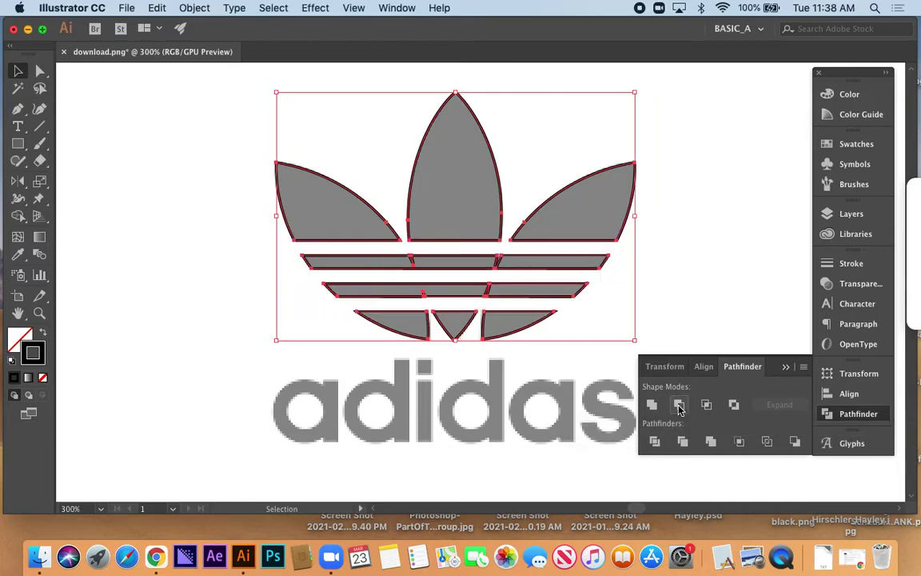
click(871, 415)
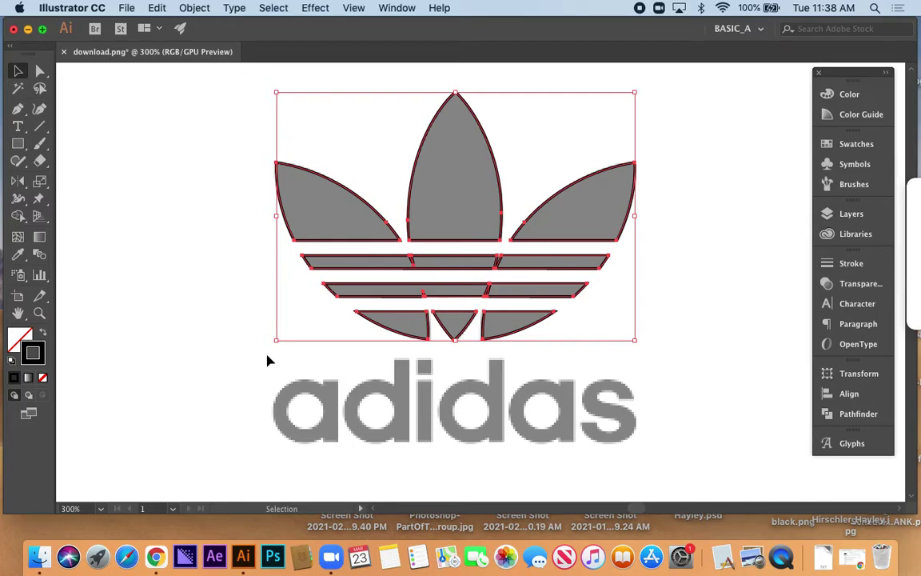
key(shift+x)
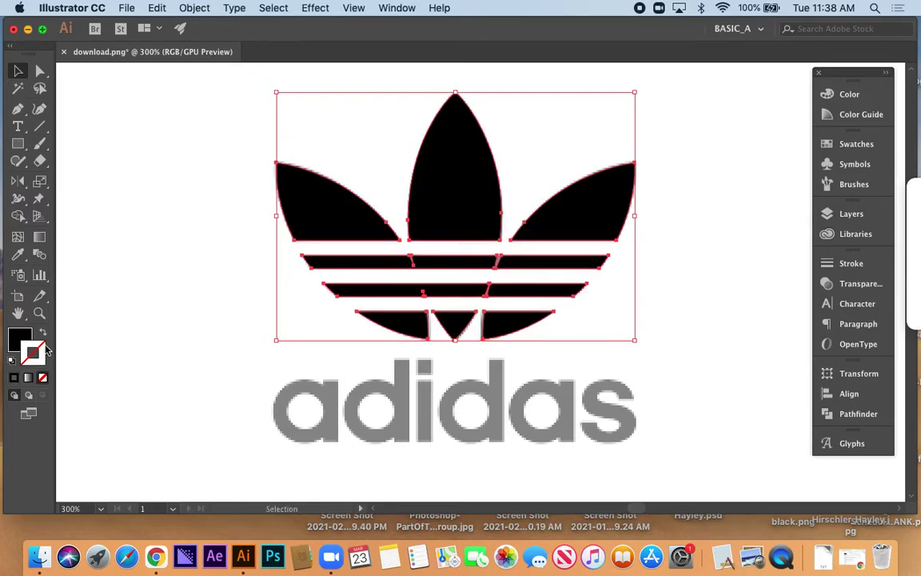
click(162, 317)
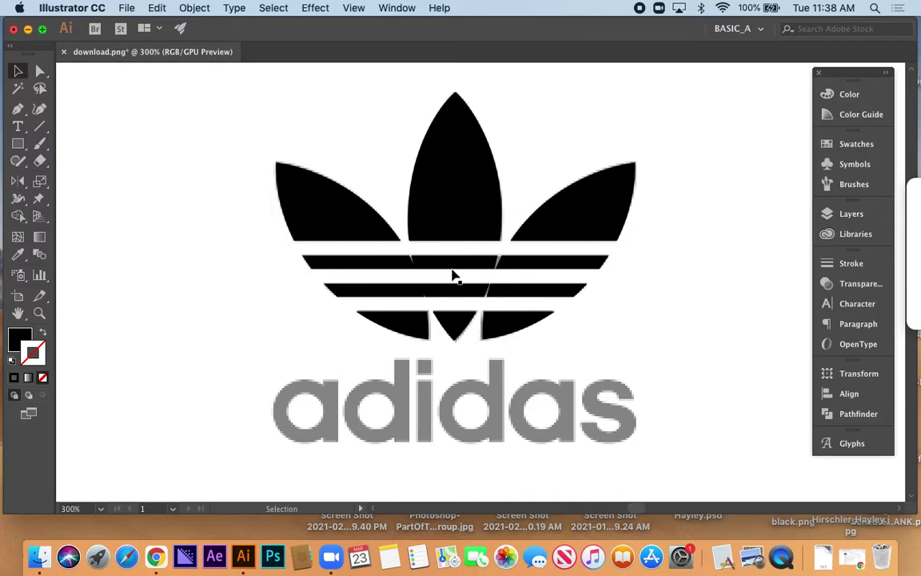
Draw a black rectangle over the stem of the first d in the adidas wordmark and deselect it
drag(418, 284, 366, 302)
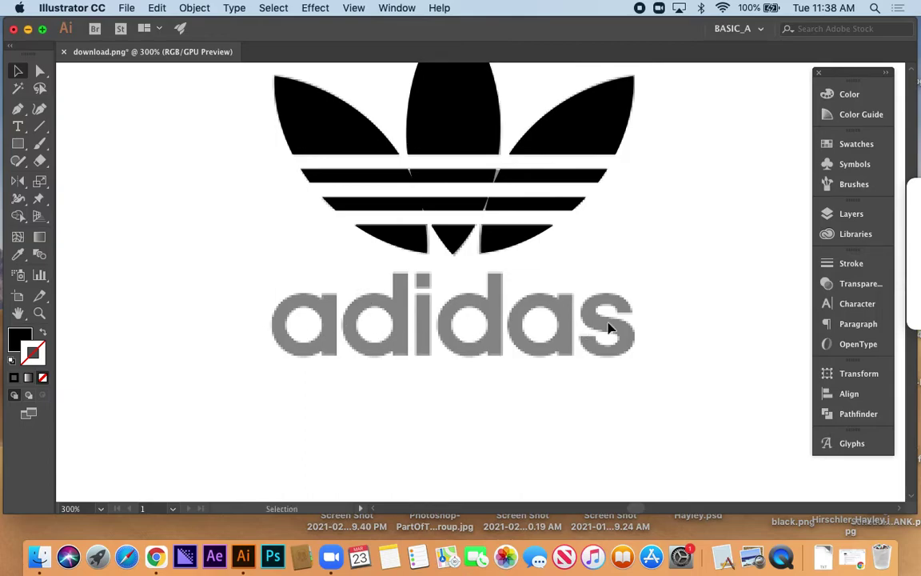
drag(642, 158, 649, 128)
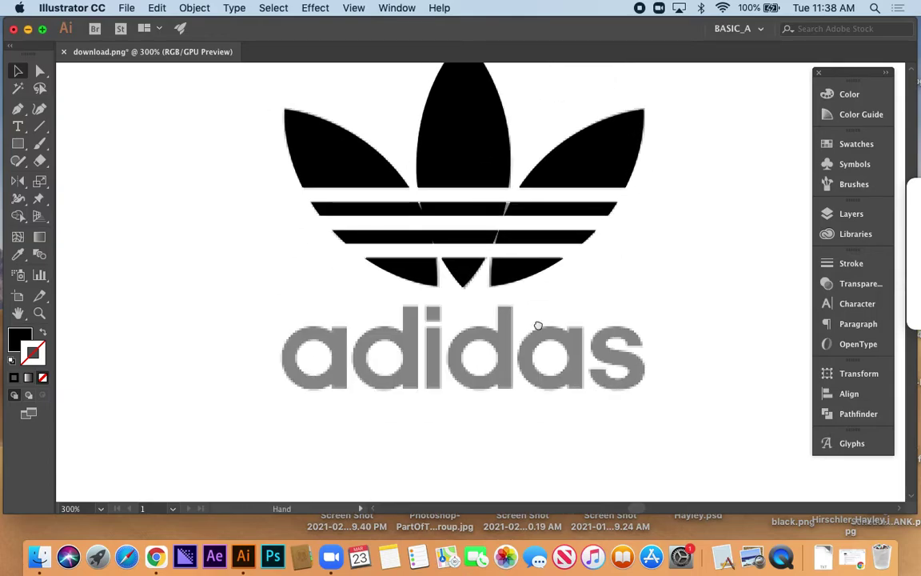
drag(538, 323, 534, 308)
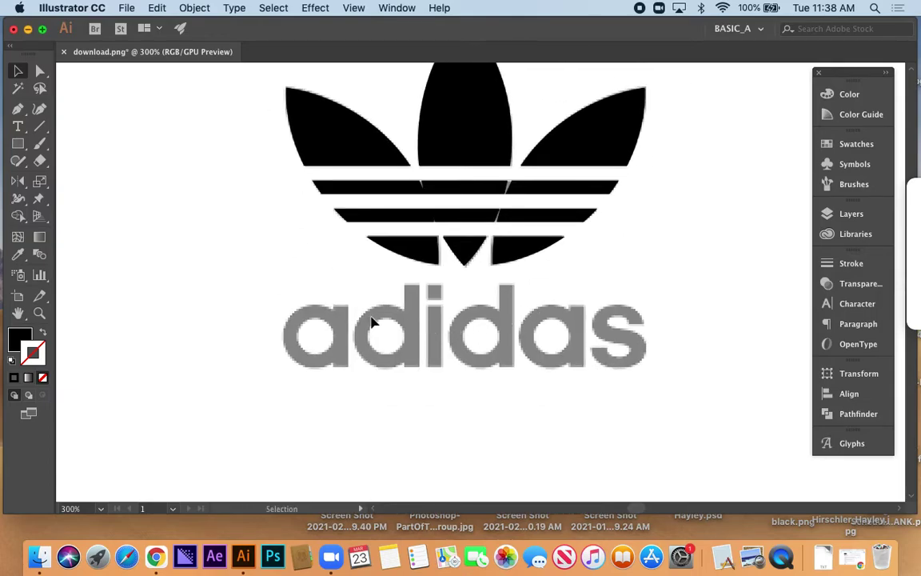
scroll(371, 322, up, 1)
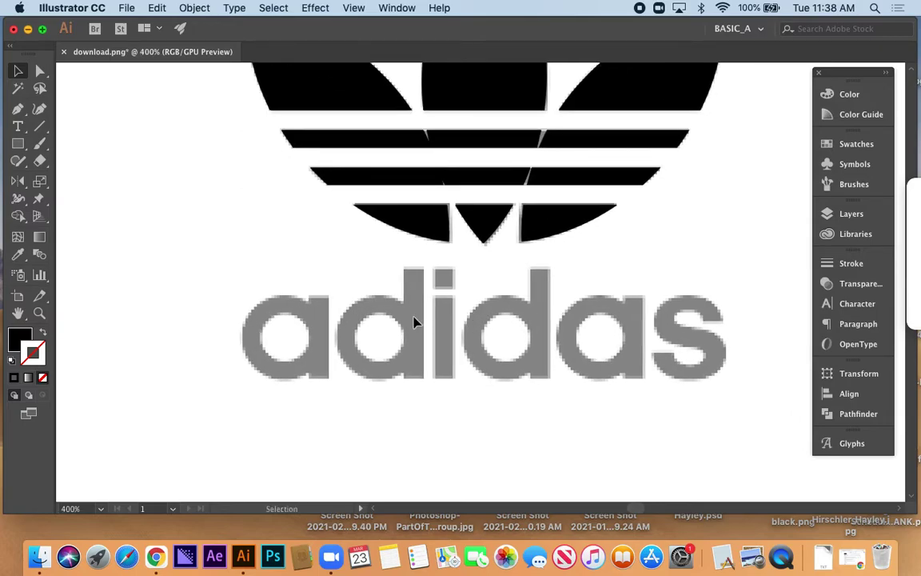
scroll(414, 321, up, 1)
key(m)
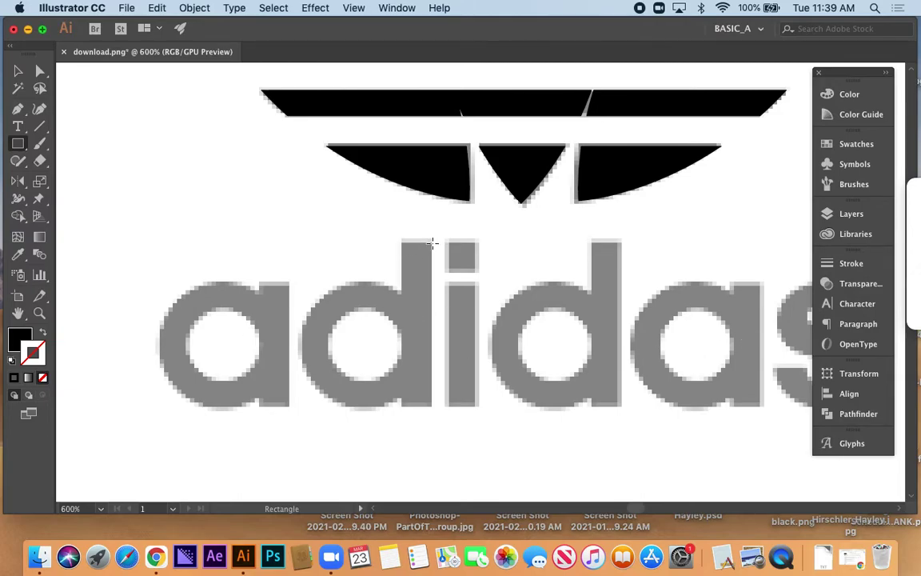
drag(432, 242, 401, 405)
key(v)
click(360, 342)
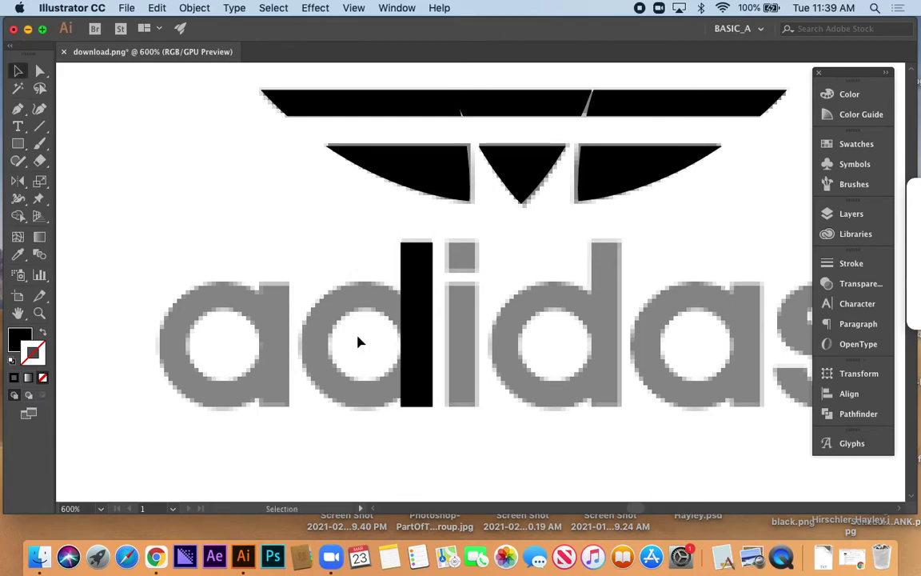
Narrow the stem rectangle slightly so its right edge matches the d in the reference image
scroll(320, 336, up, 3)
click(545, 201)
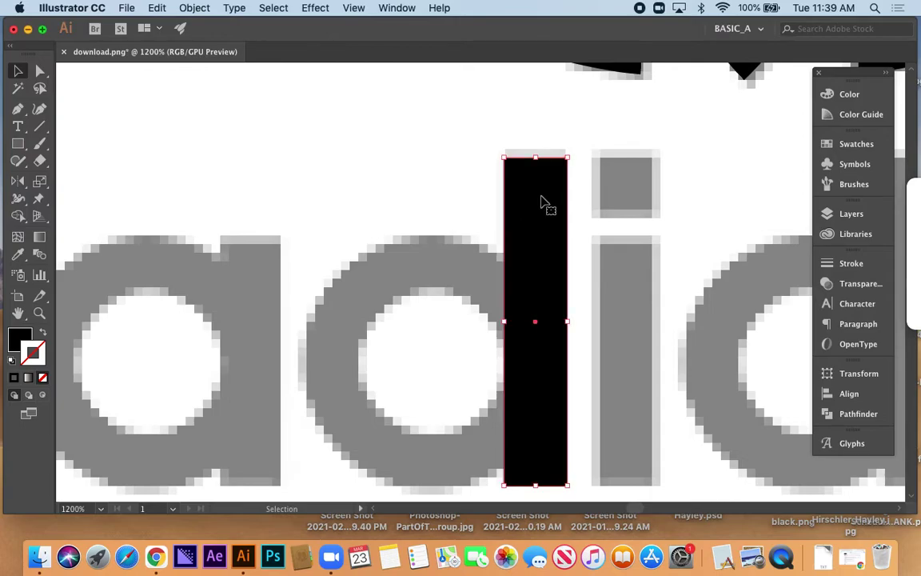
drag(552, 322, 566, 321)
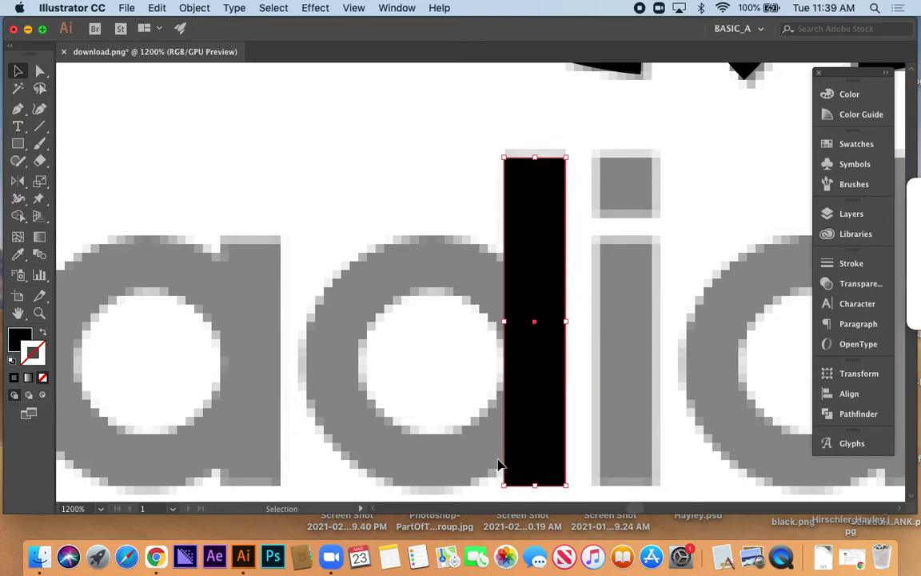
Draw a black-filled circle over the round bowl of the first d, overlapping the stem rectangle
scroll(496, 463, down, 3)
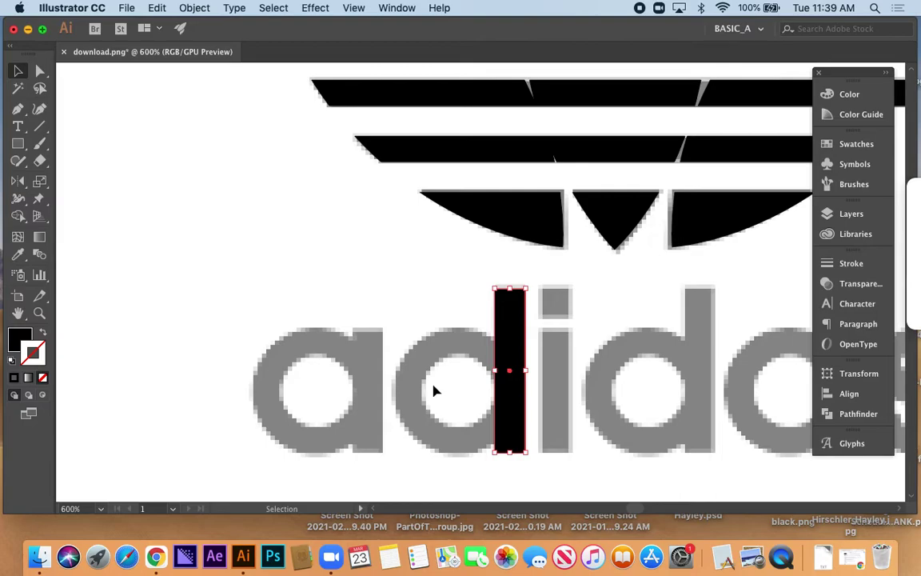
scroll(434, 390, up, 4)
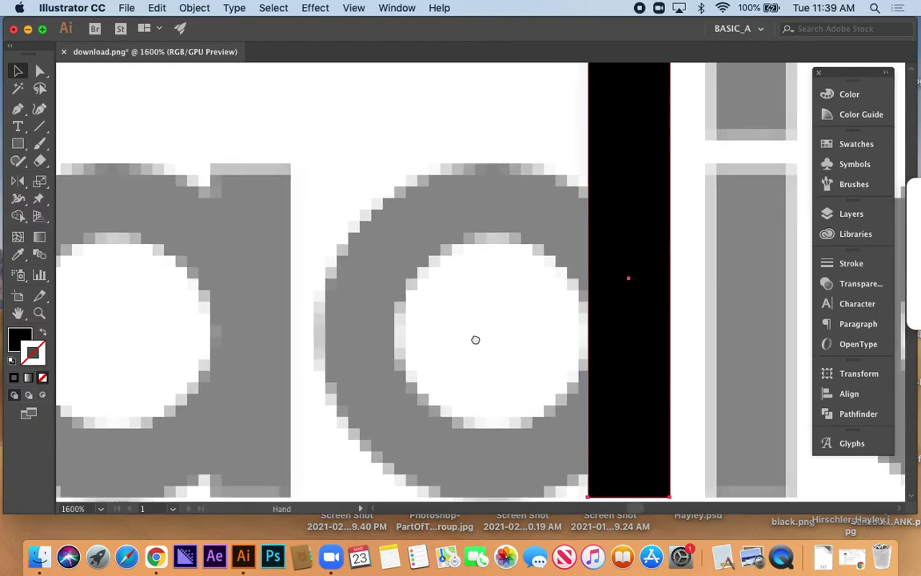
drag(474, 340, 471, 335)
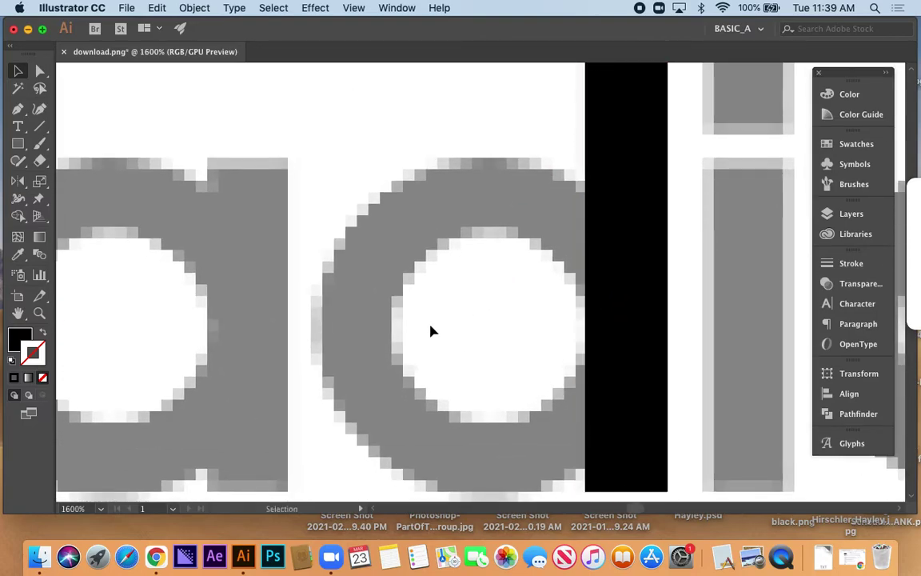
key(l)
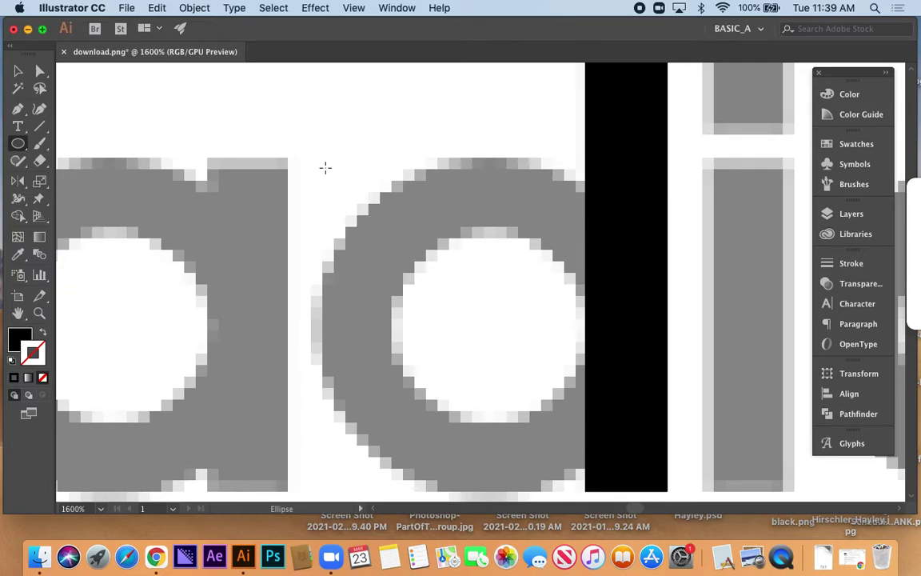
mouse_move(323, 160)
mouse_down()
mouse_move(551, 391)
mouse_move(598, 477)
mouse_move(619, 494)
mouse_move(660, 491)
mouse_up()
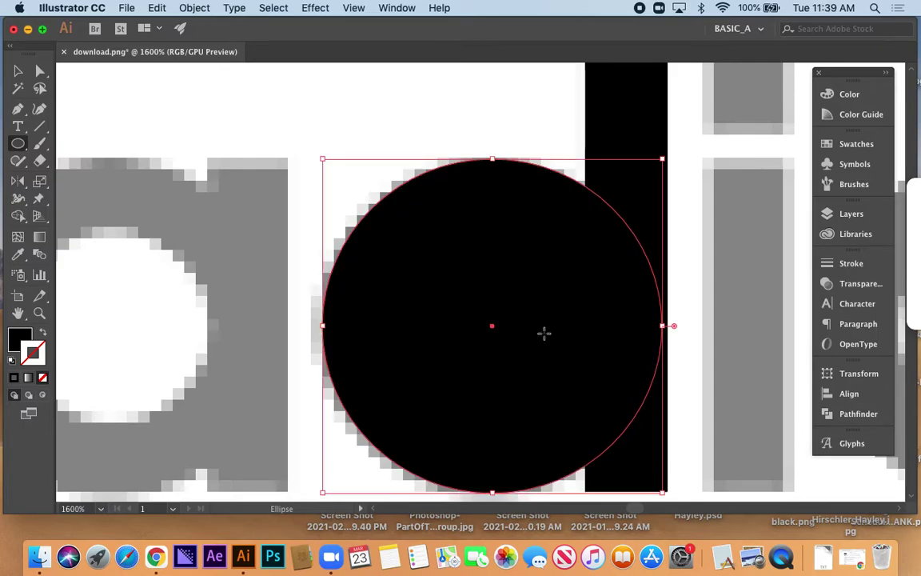
Stretch the circle's left and upper edges to fit the bowl and swap its fill to a black outline
key(v)
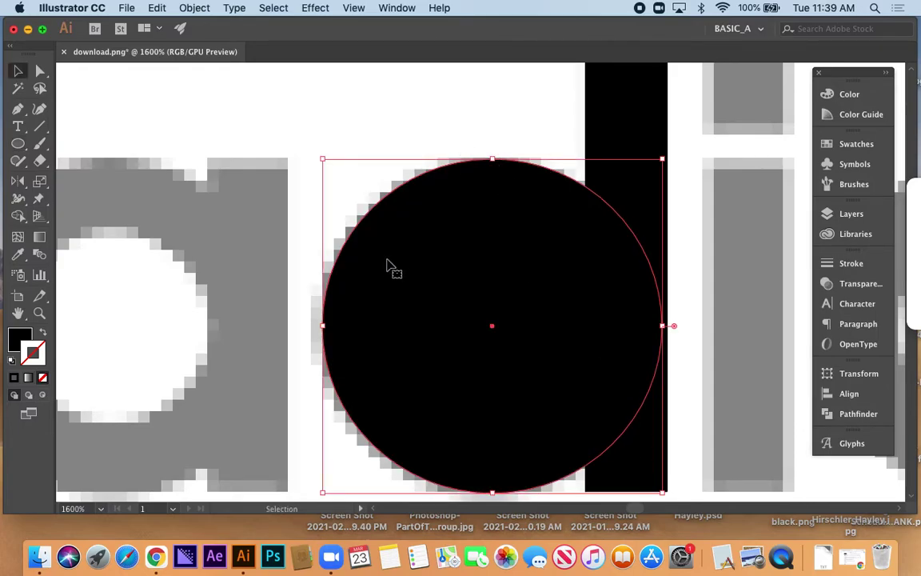
drag(323, 325, 319, 326)
drag(490, 159, 491, 156)
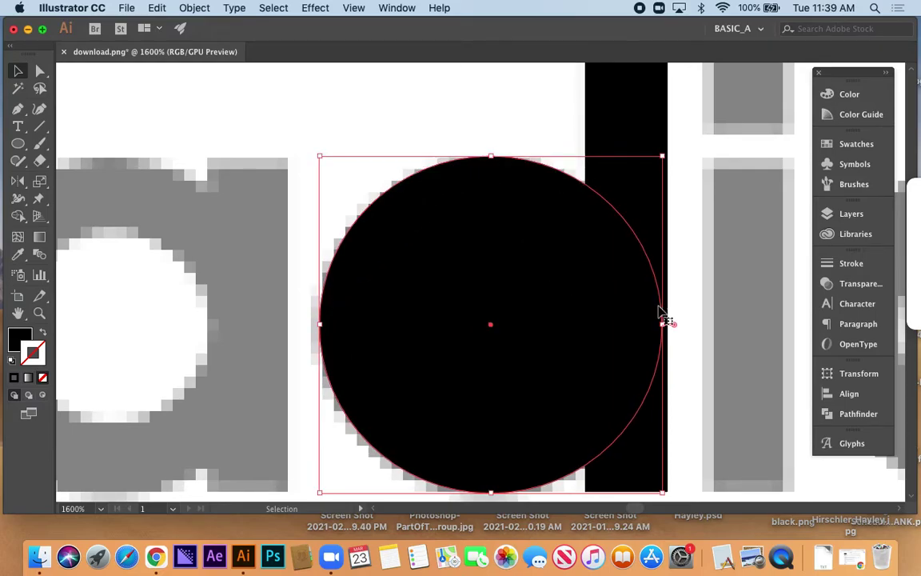
drag(491, 489, 490, 492)
key(shift+x)
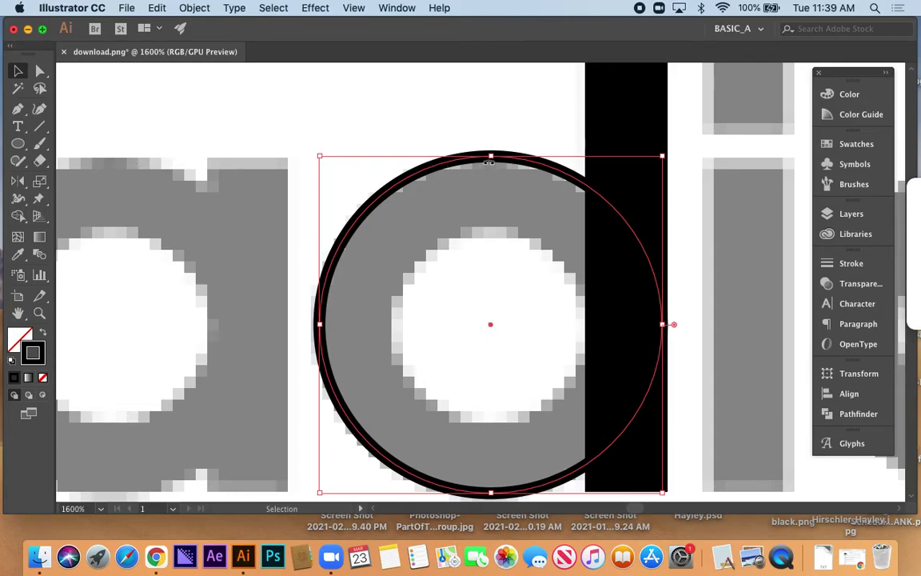
drag(490, 157, 491, 159)
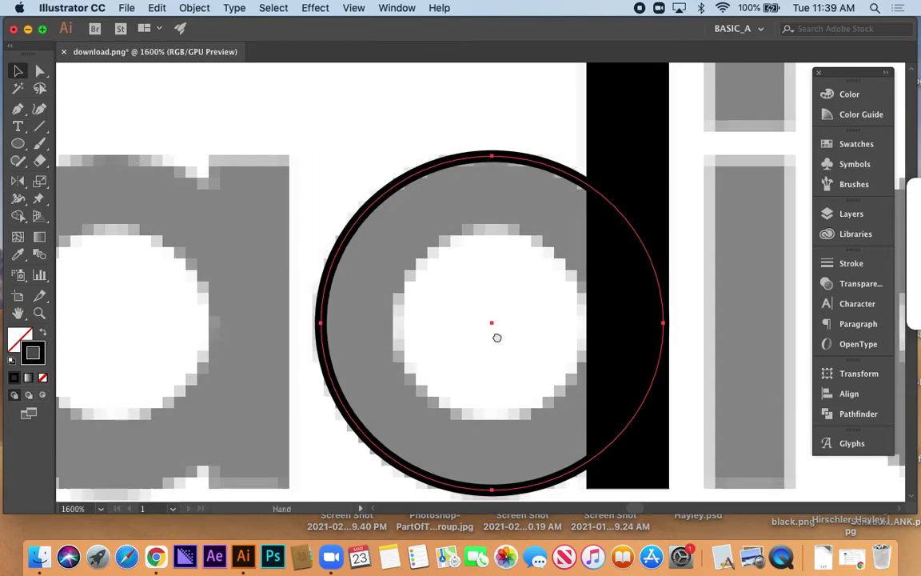
Copy the bowl circle in place and scale the copy down from its centre to fit the d's inner opening
scroll(384, 282, down, 2)
scroll(383, 282, right, 1)
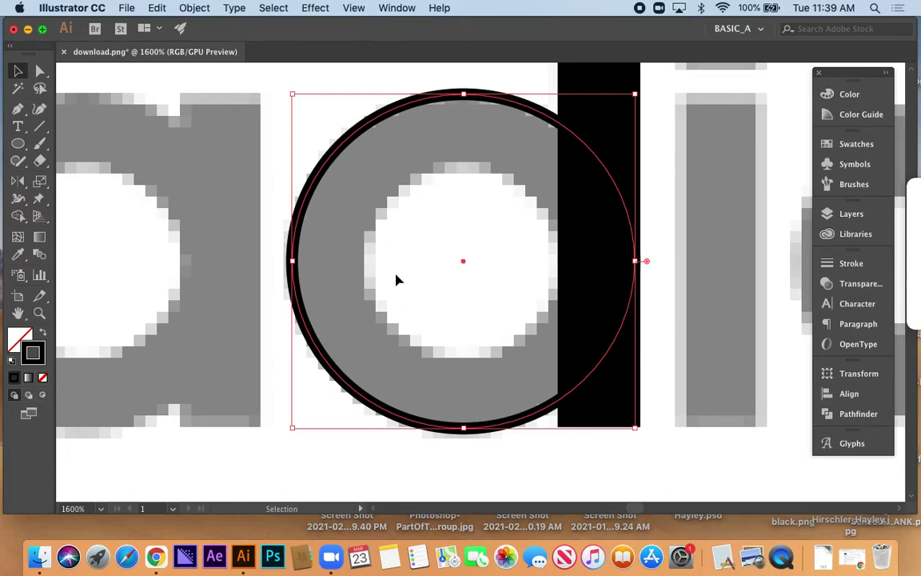
key(a)
key(v)
drag(462, 95, 456, 166)
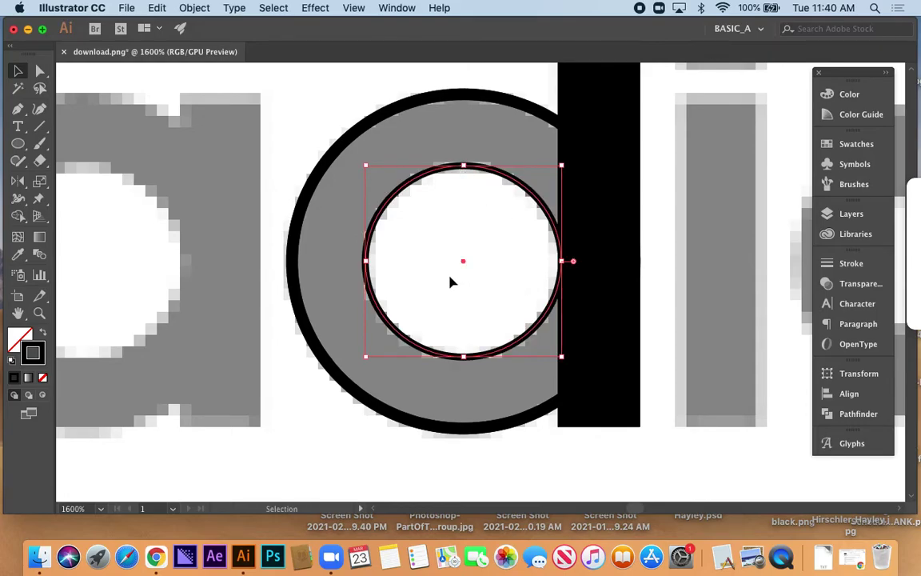
Subtract the inner circle from the bowl circle of the first d using Minus Front, and switch the resulting ring to a solid black fill
drag(427, 231, 436, 213)
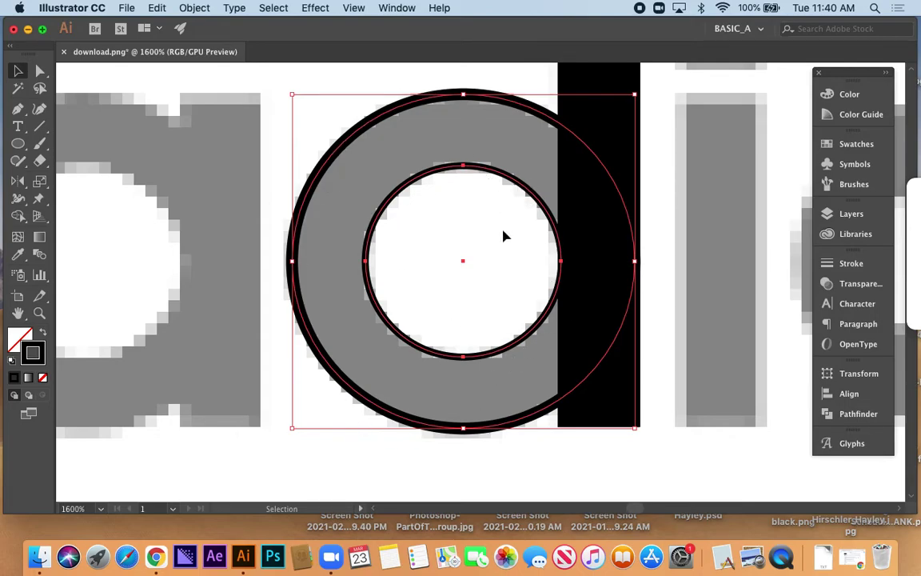
click(862, 411)
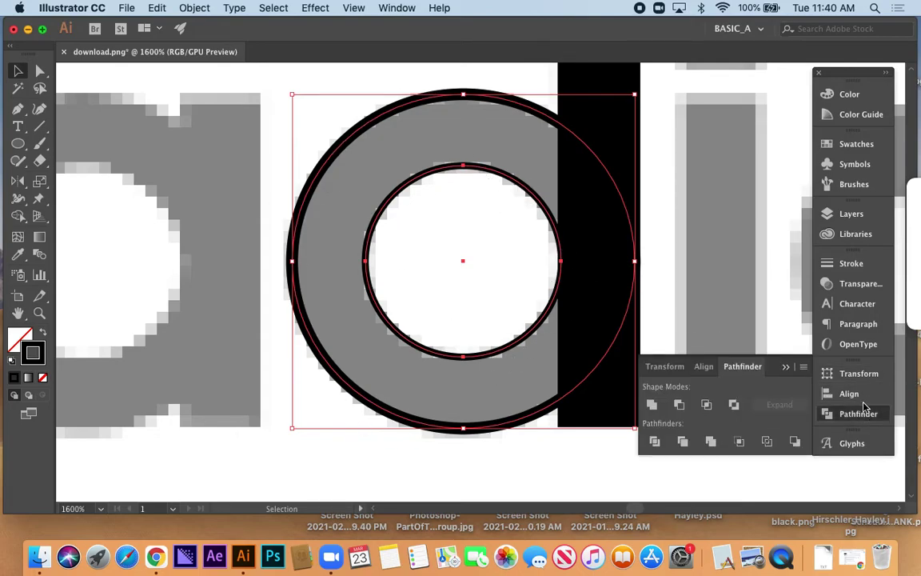
click(679, 404)
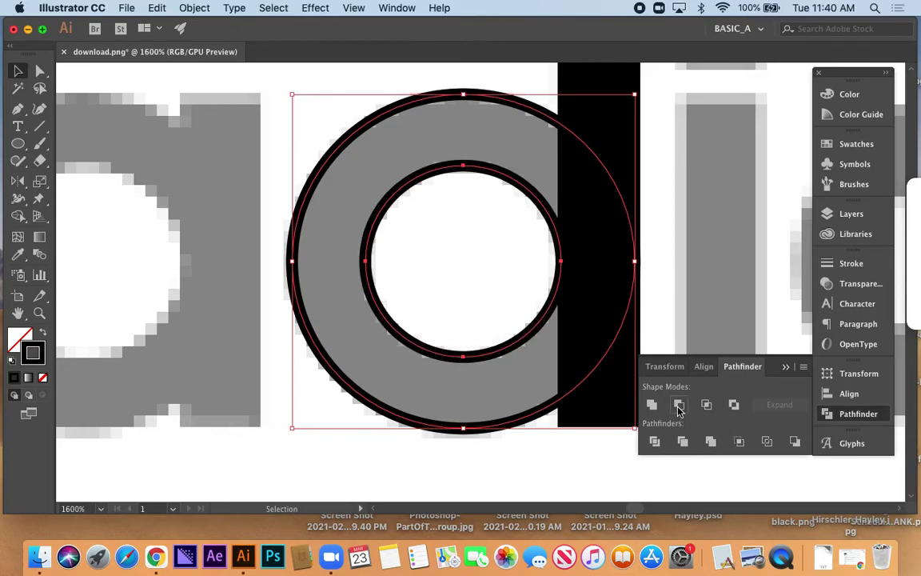
click(870, 415)
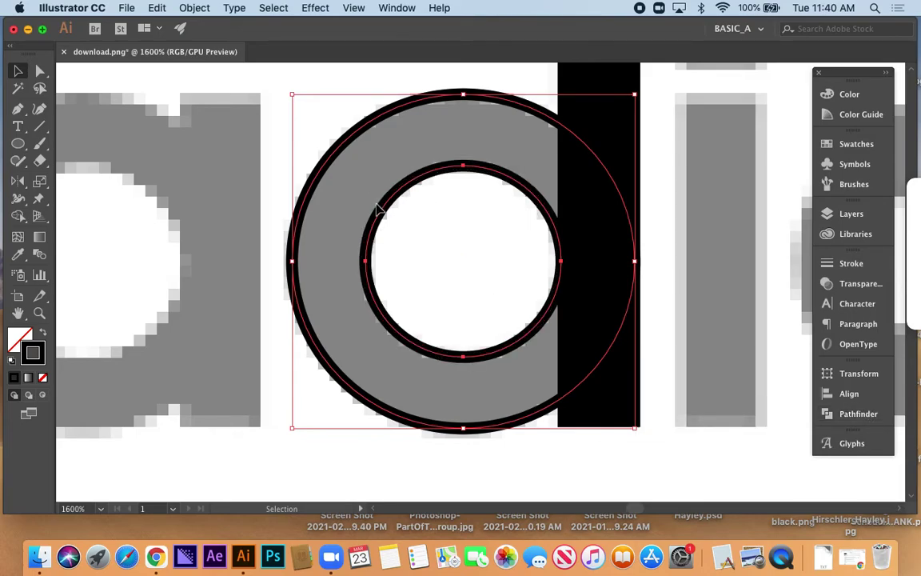
key(shift+x)
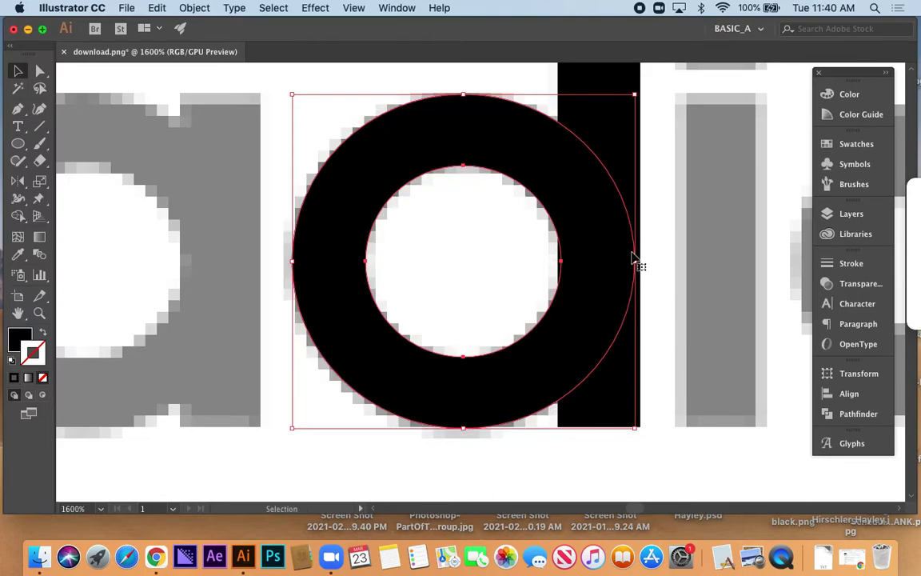
click(501, 271)
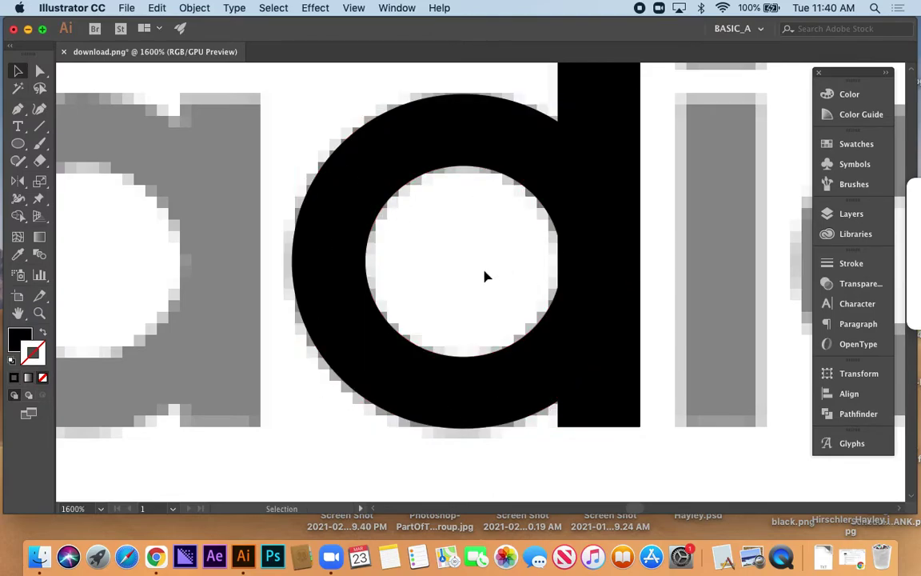
Copy the ring and stem of the first d onto the second d of the reference wordmark
scroll(484, 277, down, 3)
drag(521, 213, 453, 311)
drag(432, 263, 582, 275)
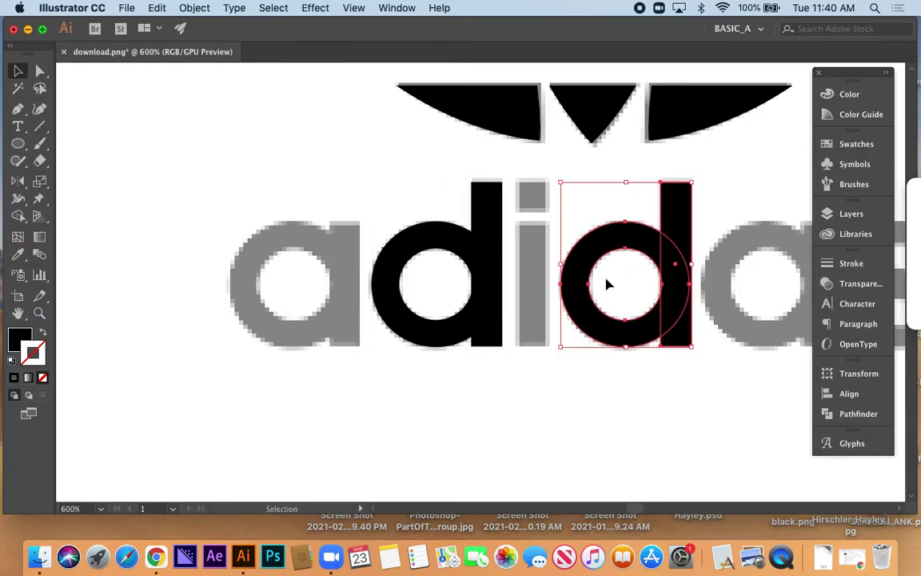
Place another copy of the first d's ring and stem over the first a of the wordmark
drag(521, 290, 655, 309)
click(618, 313)
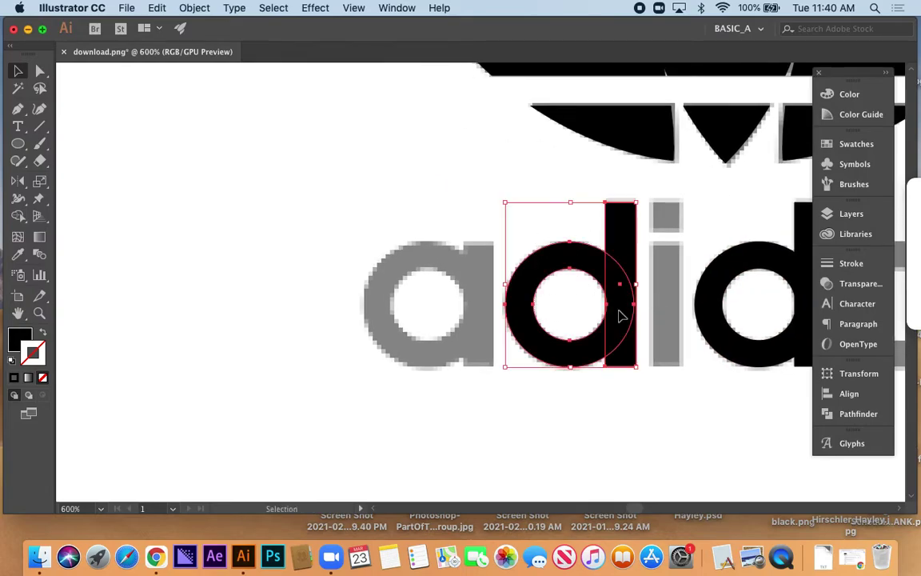
drag(618, 248, 480, 270)
click(511, 212)
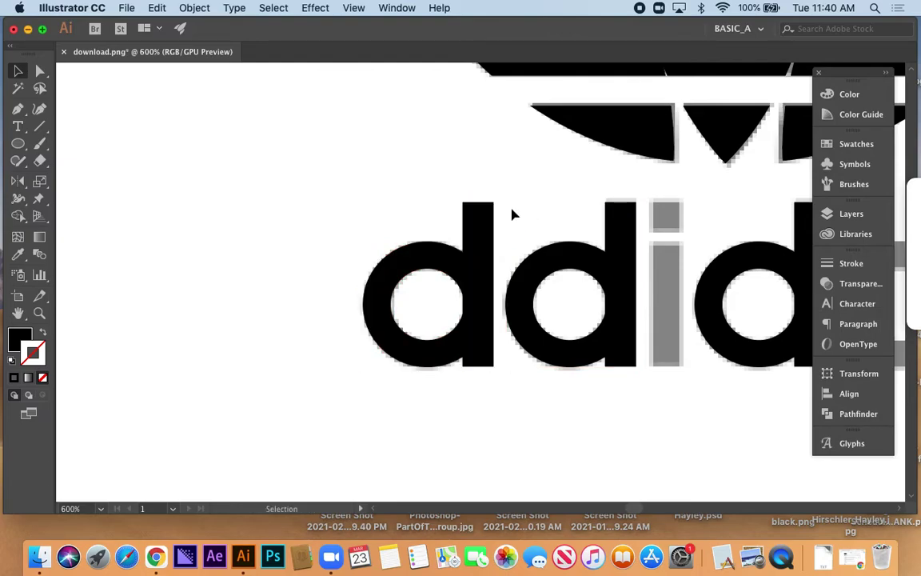
Shorten the copied stem over the first a from its upper end to match the reference a's height
scroll(464, 213, up, 2)
scroll(472, 222, up, 1)
click(496, 216)
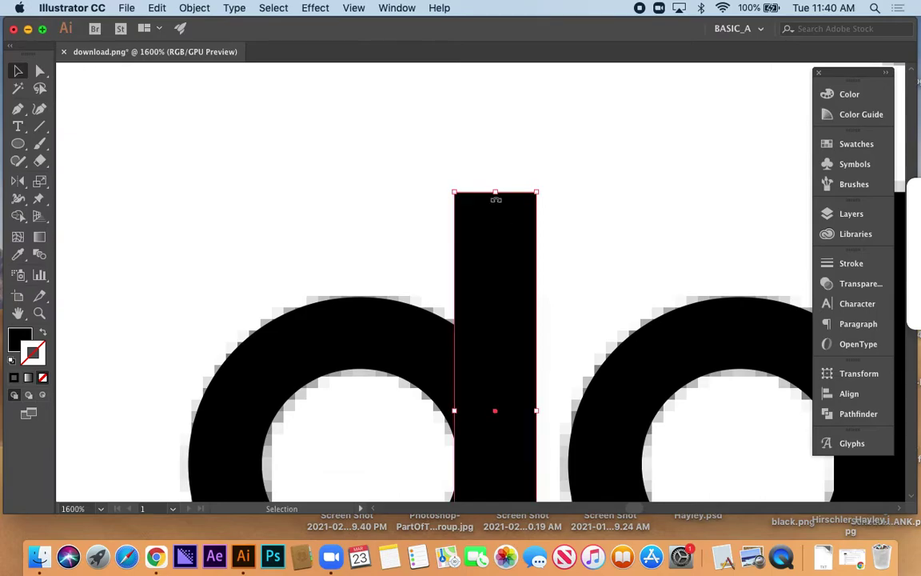
drag(496, 193, 499, 300)
click(589, 216)
Copy the finished first a, ring and stem together, horizontally onto the second a of the wordmark
scroll(528, 323, down, 5)
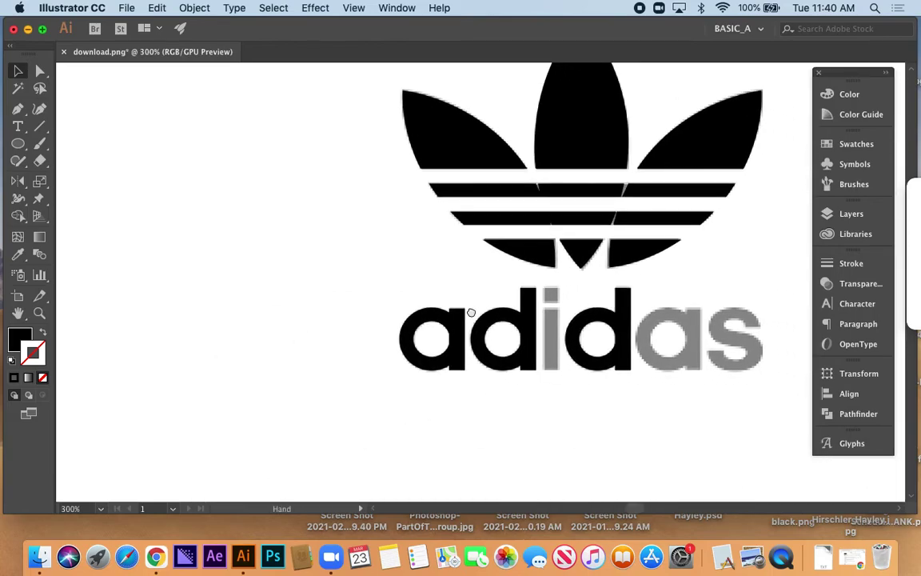
drag(446, 381, 458, 382)
drag(425, 325, 654, 336)
click(518, 376)
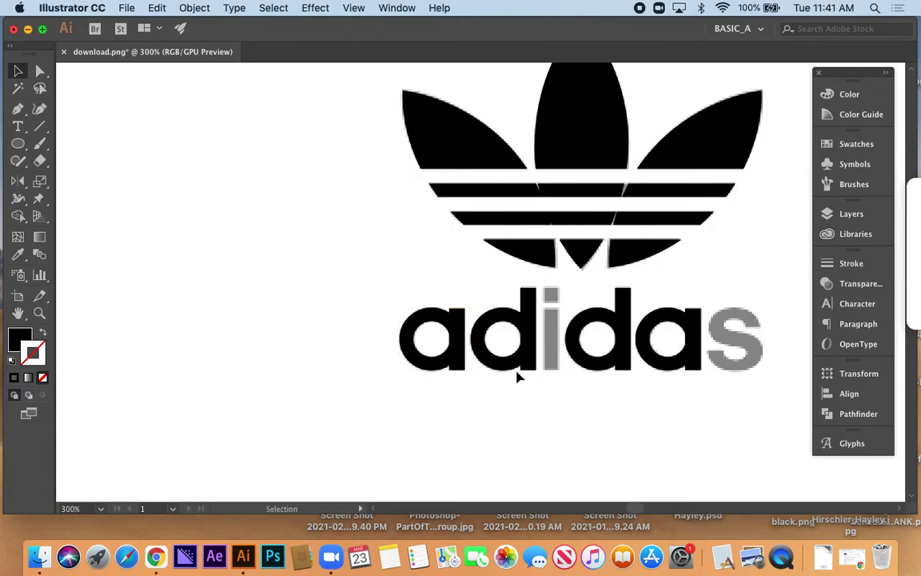
scroll(518, 376, up, 5)
drag(559, 276, 516, 269)
scroll(520, 270, up, 1)
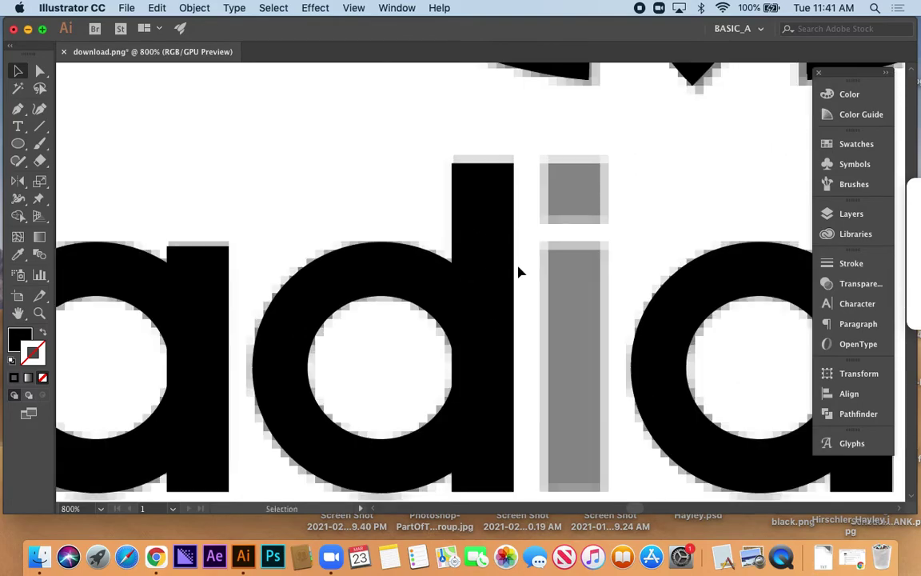
click(207, 266)
drag(207, 266, 583, 270)
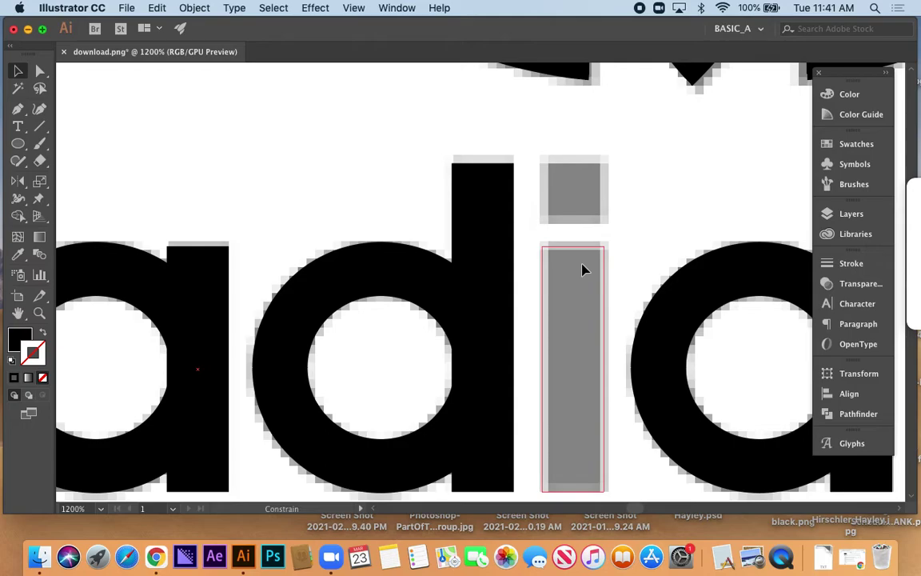
drag(583, 270, 585, 267)
click(657, 251)
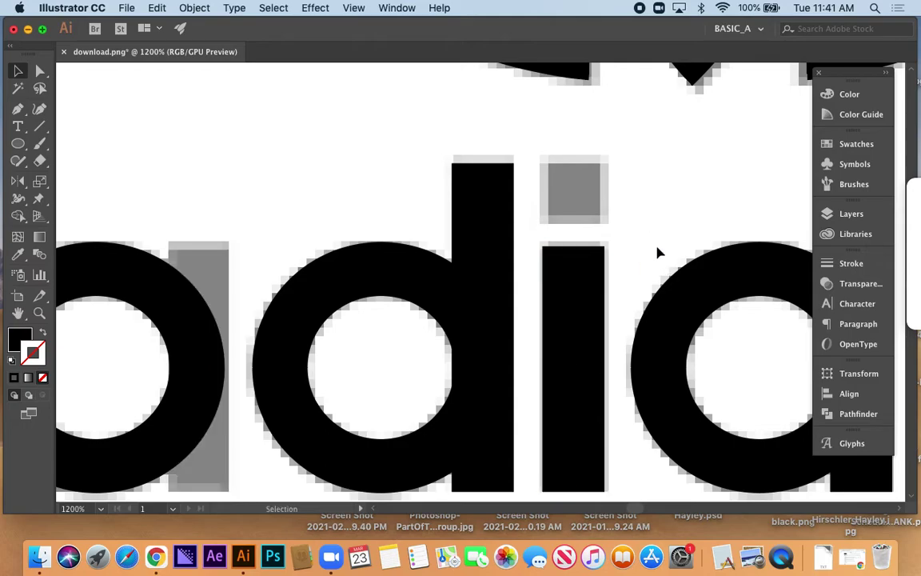
key(super+z)
Copy the first a's stem rectangle horizontally onto the body of the i
drag(232, 283, 582, 288)
click(579, 243)
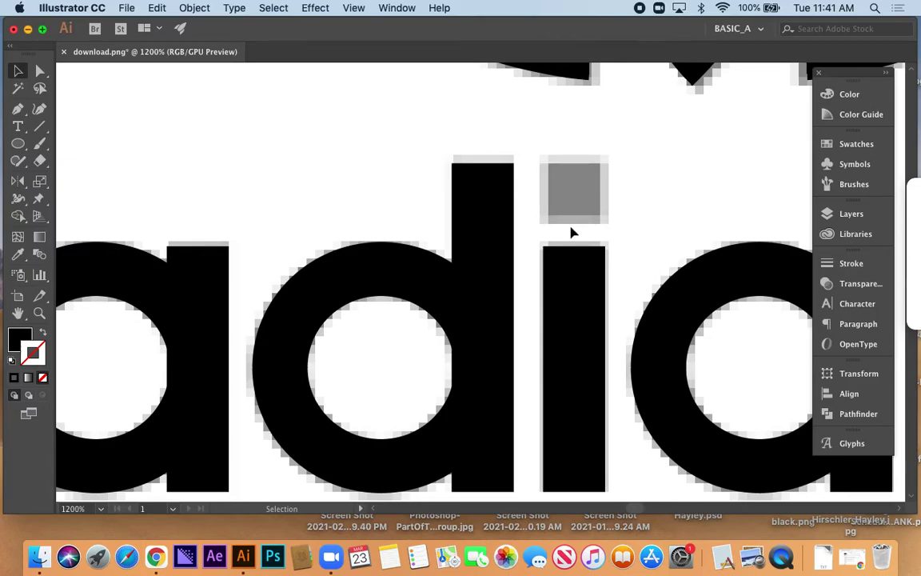
Copy the i's body rectangle upward over the dot and align its top edge with the first d's stem
drag(569, 363, 560, 304)
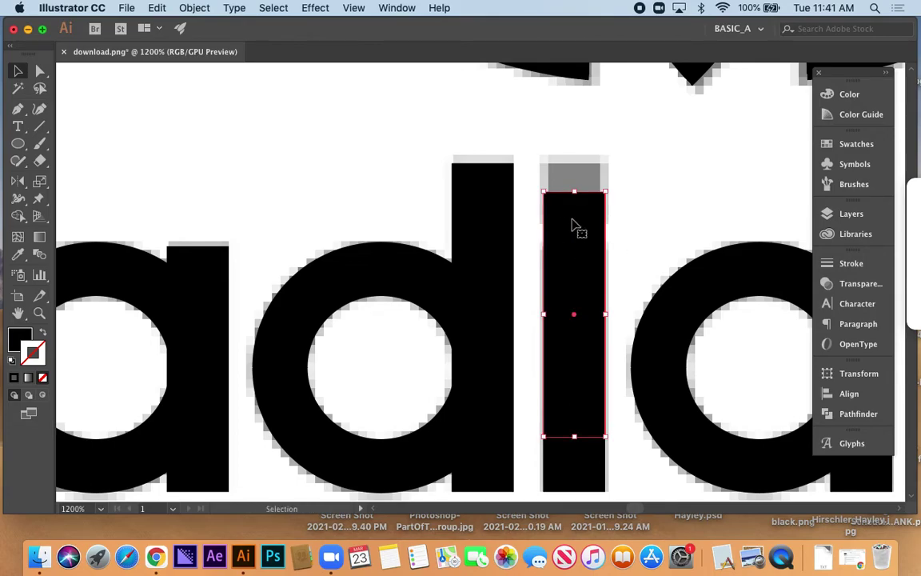
shift+click(493, 193)
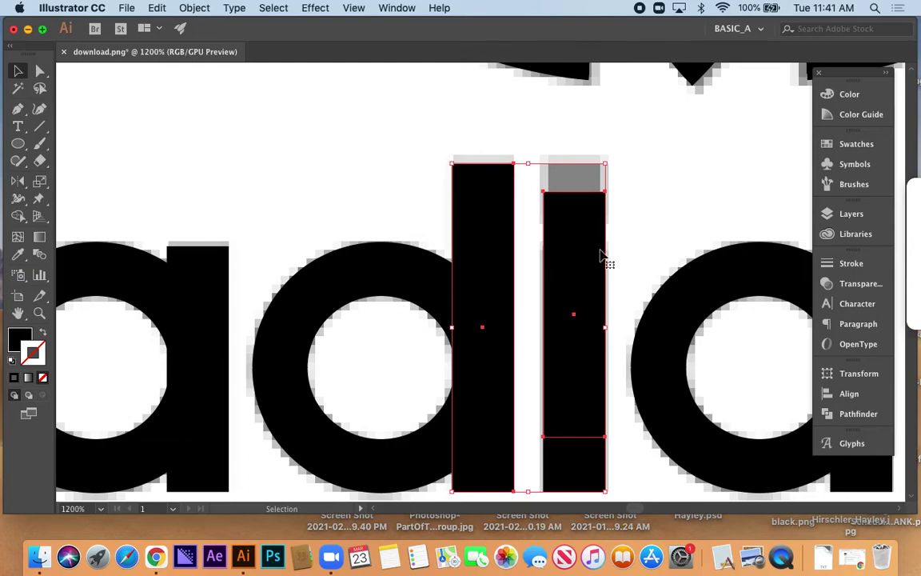
click(859, 393)
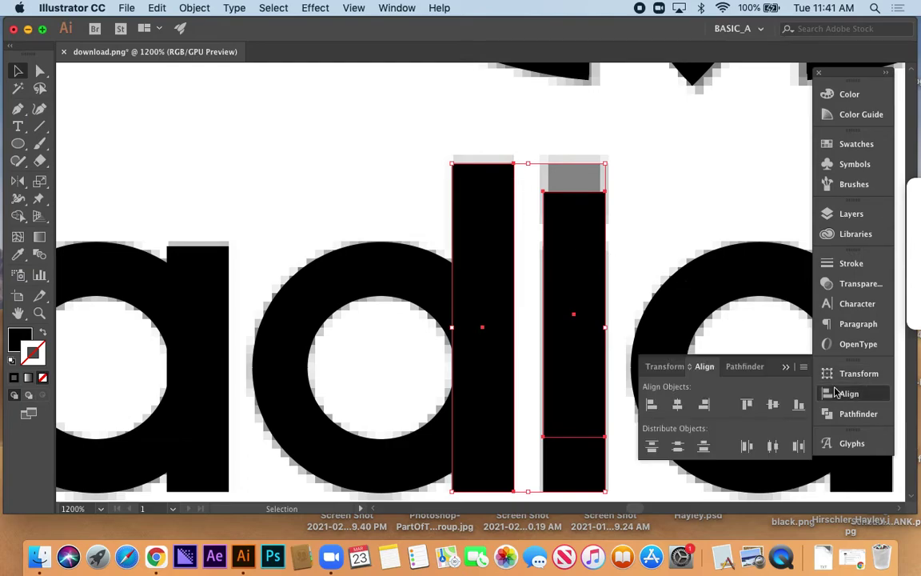
click(746, 404)
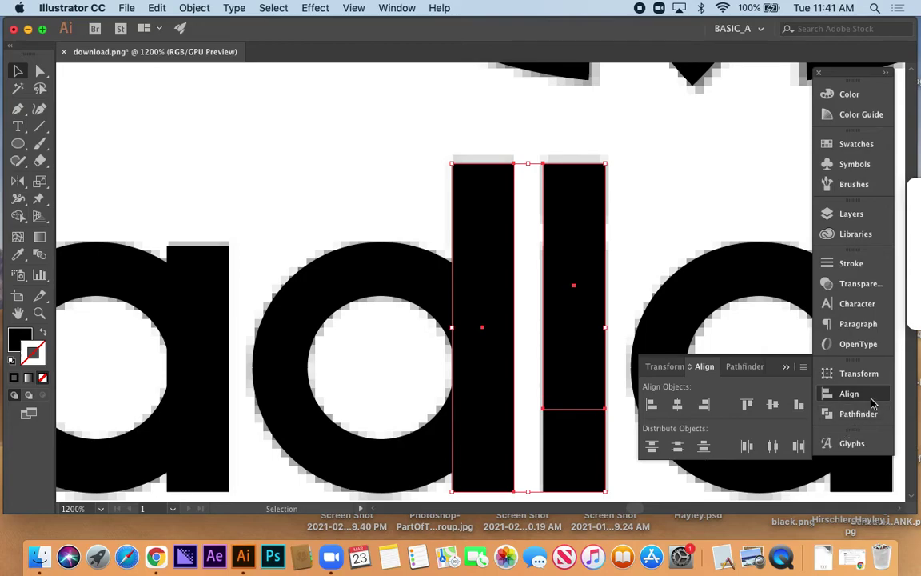
click(849, 394)
click(657, 257)
Shorten the copied rectangle from its lower edge so it covers only the i's square dot
click(568, 240)
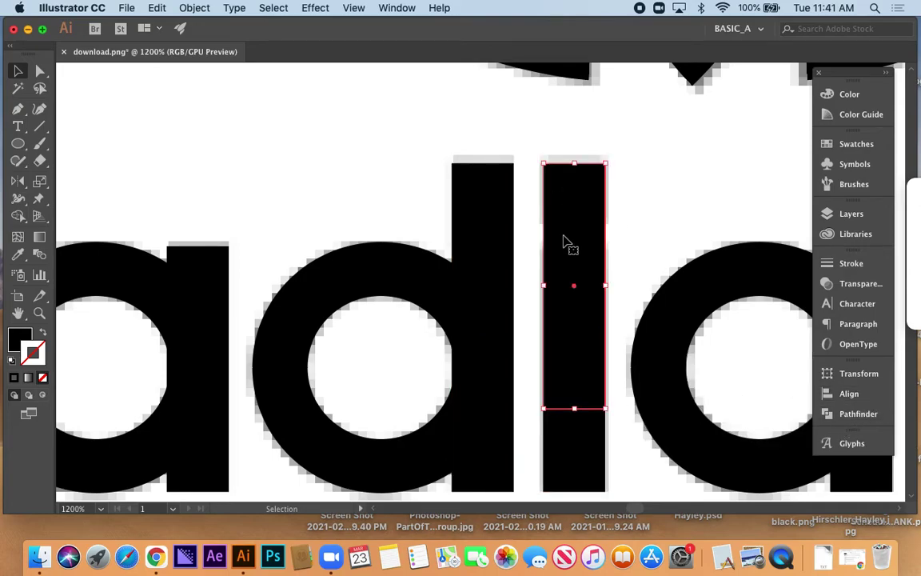
drag(573, 408, 574, 217)
click(656, 234)
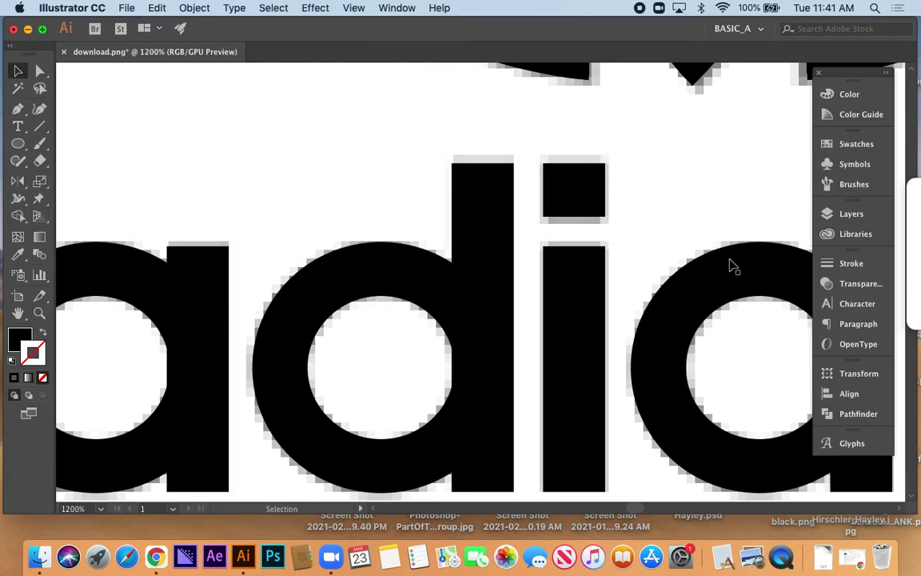
Examine the traced wordmark, then the untraced gray s at its end up close
key(super+minus)
key(super+minus)
key(super+minus)
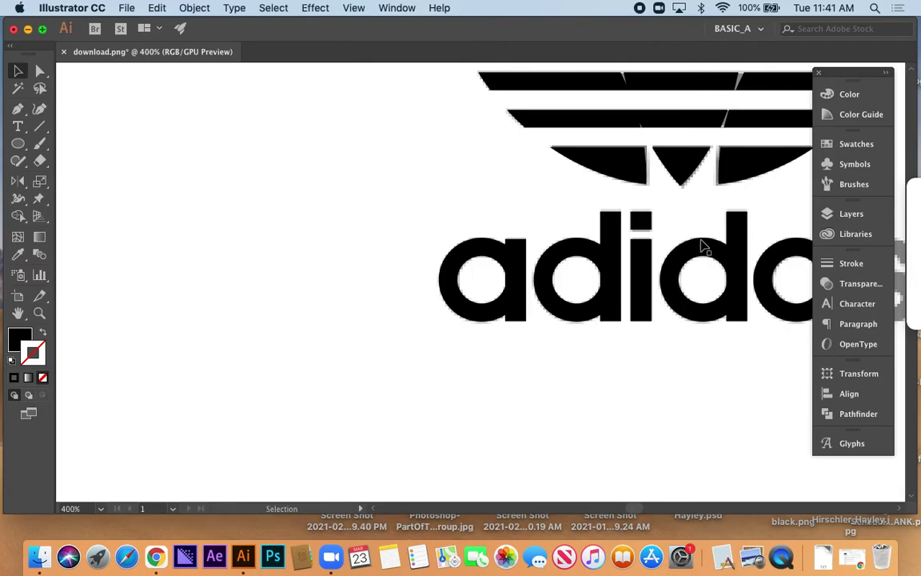
scroll(649, 250, up, 5)
scroll(649, 250, right, 3)
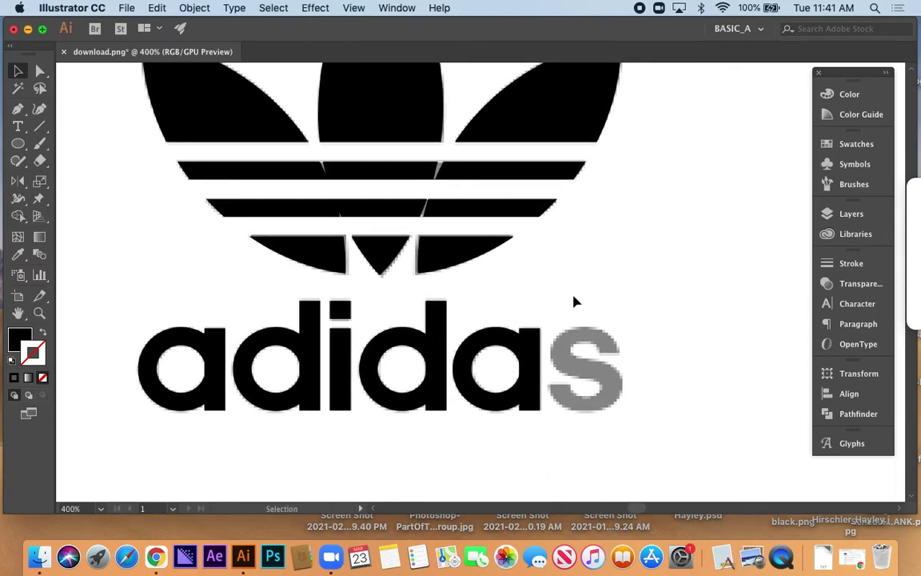
scroll(543, 261, down, 2)
scroll(504, 386, up, 3)
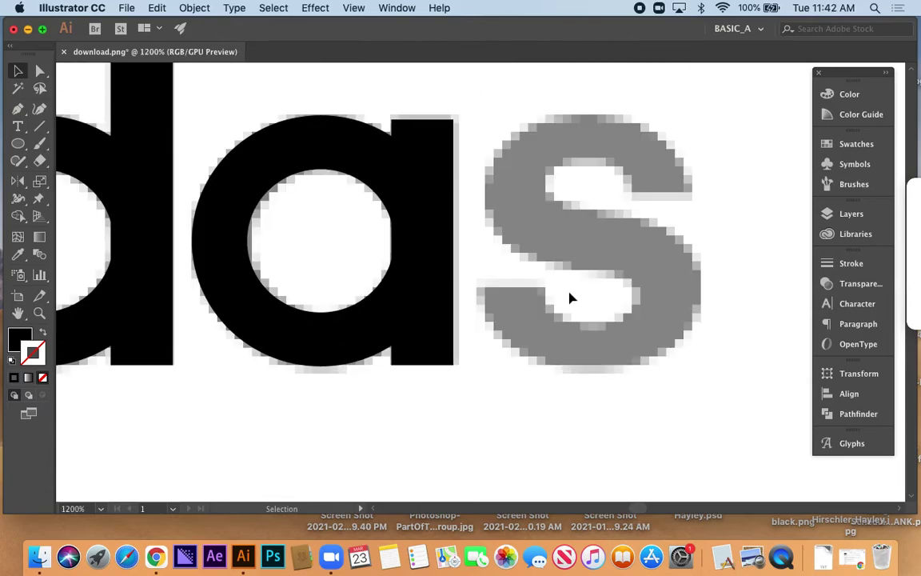
scroll(551, 280, up, 2)
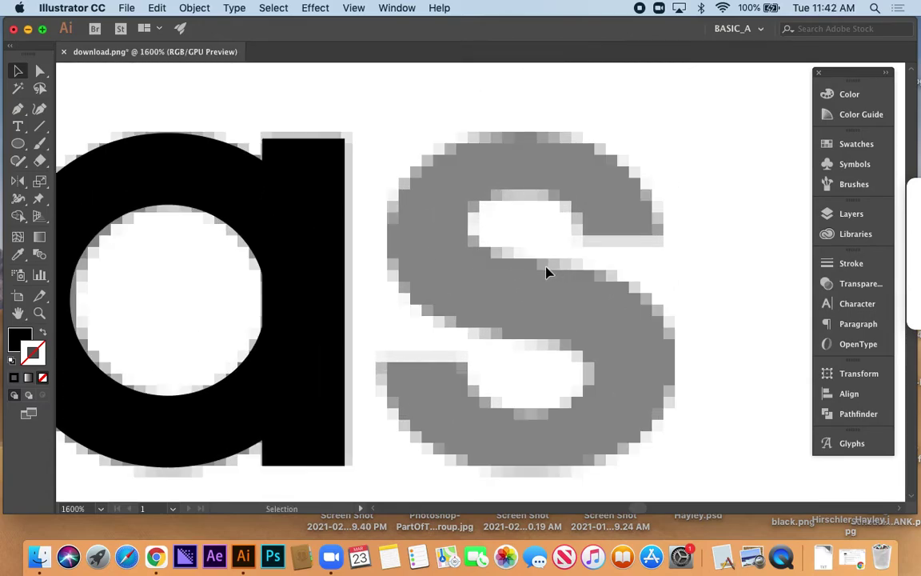
scroll(536, 271, down, 2)
drag(305, 212, 549, 189)
key(super+z)
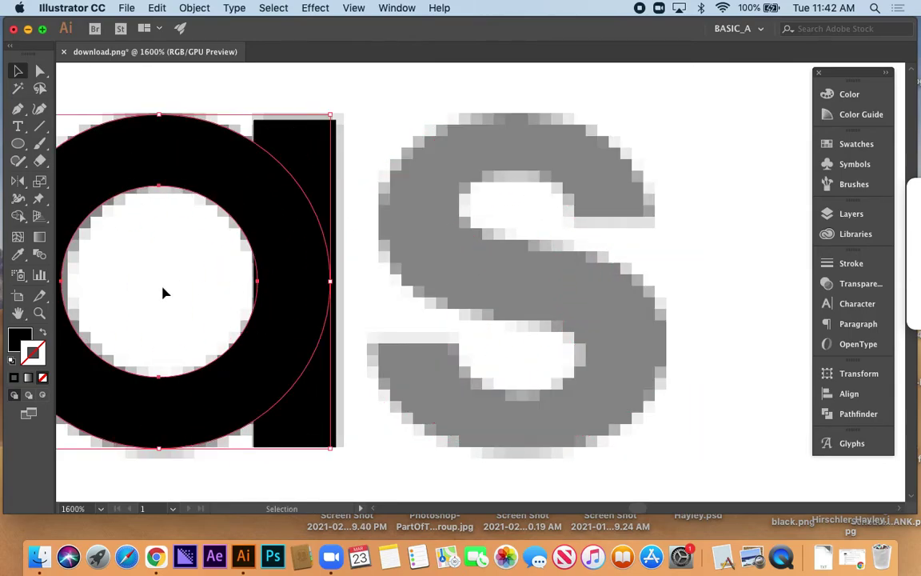
key(super+z)
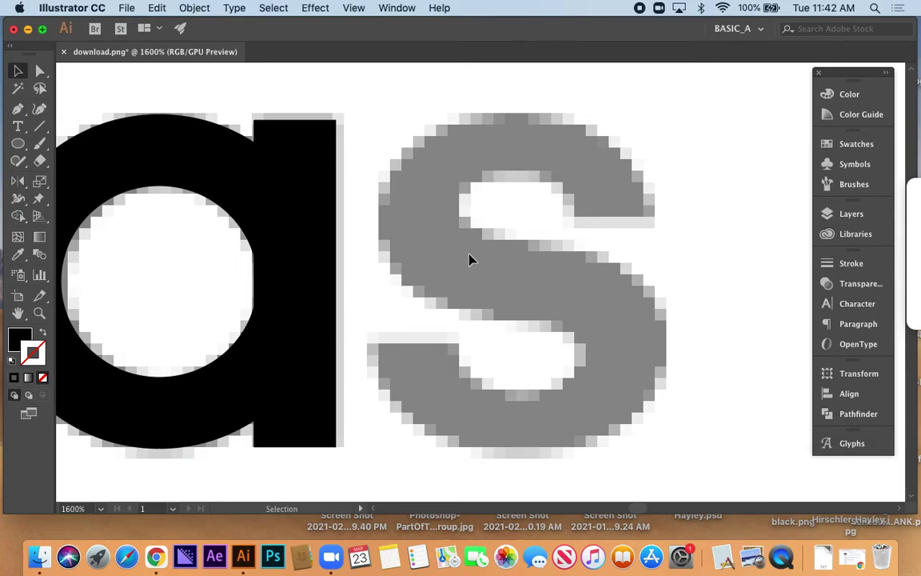
Start a Pen path with a black outline and no fill along the s's flat upper terminal, curving up to the top of the letter
key(p)
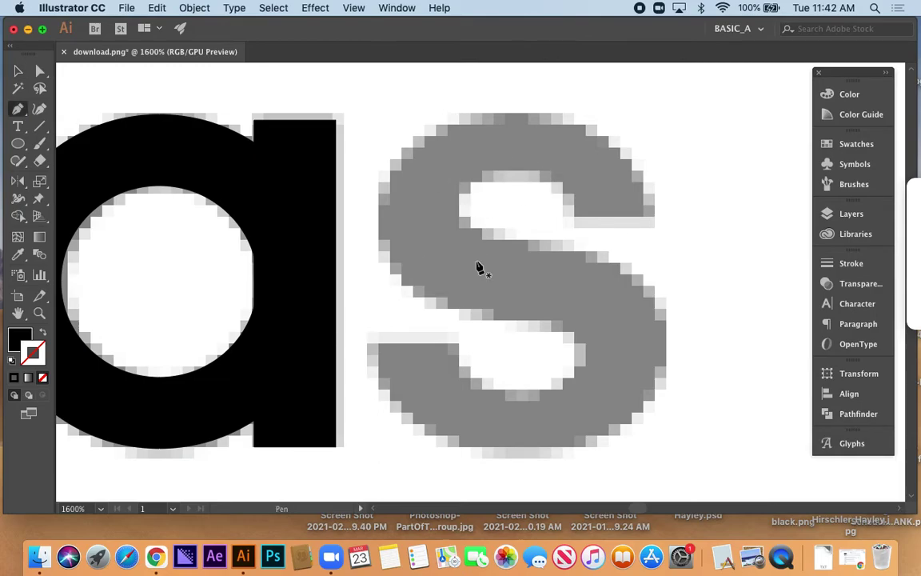
click(574, 217)
key(shift+x)
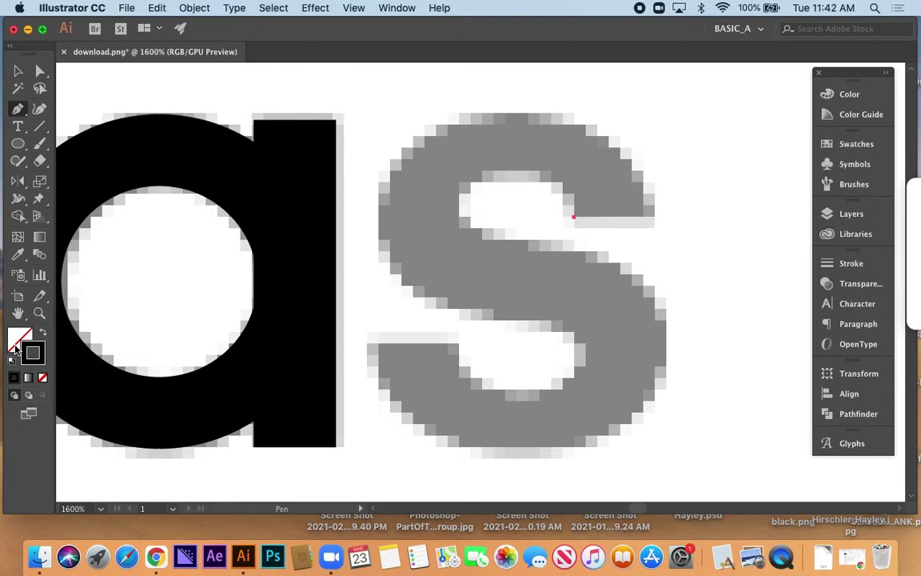
click(43, 354)
click(644, 217)
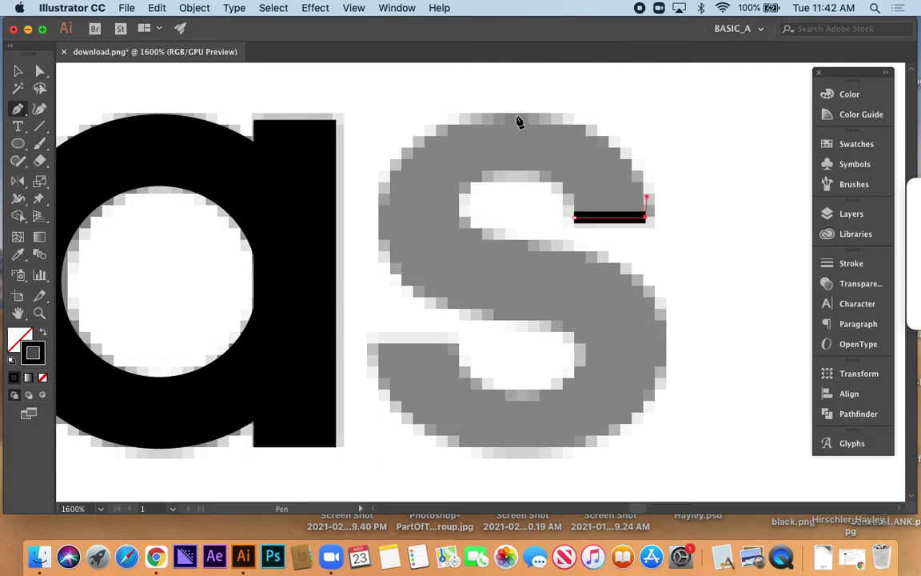
drag(515, 116, 391, 119)
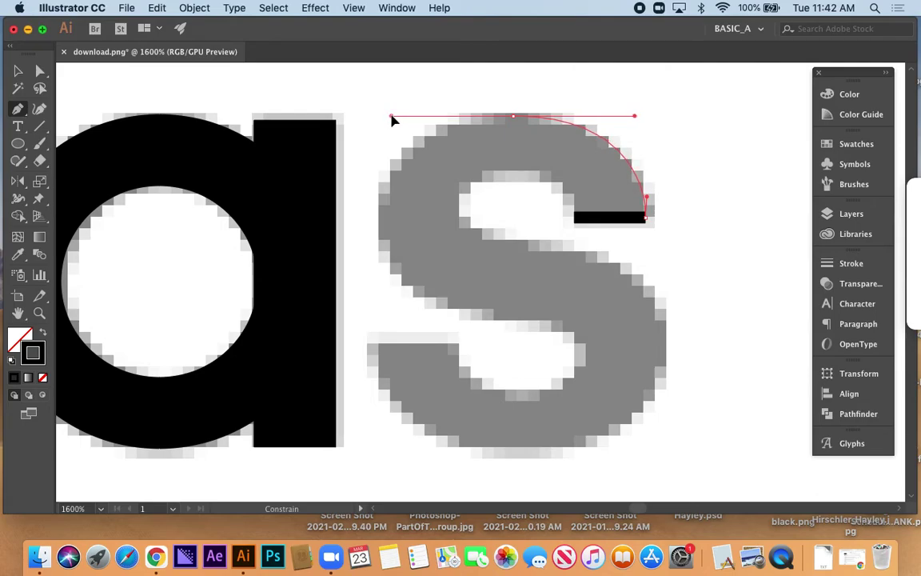
drag(398, 119, 395, 116)
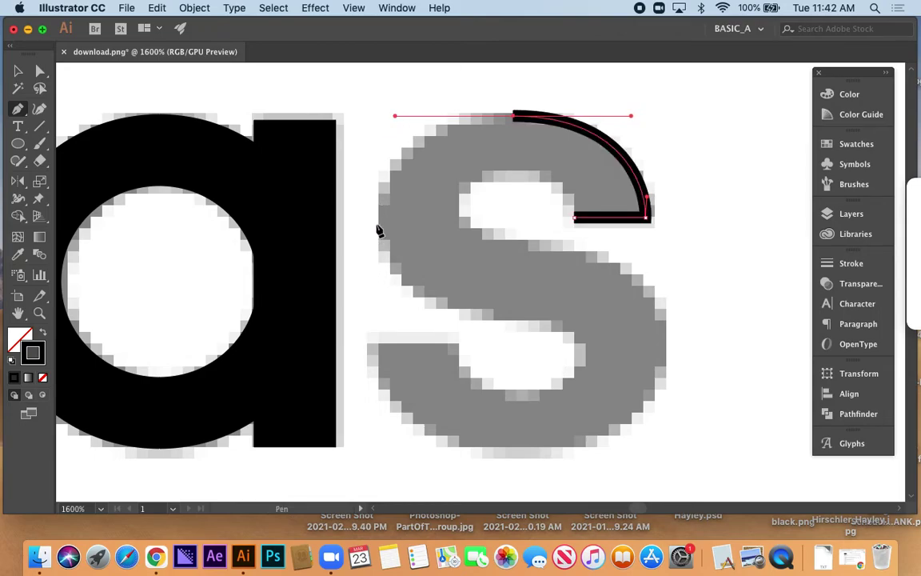
Continue the Pen path around the s's outer upper curve, along the spine's lower edge, around the lower counter and across the flat lower terminal
mouse_move(379, 222)
mouse_down()
mouse_move(378, 246)
mouse_move(392, 248)
mouse_move(378, 247)
mouse_move(392, 249)
mouse_move(376, 251)
mouse_move(382, 271)
mouse_move(378, 262)
mouse_up()
mouse_move(507, 321)
mouse_down()
mouse_move(594, 342)
mouse_move(587, 327)
mouse_move(588, 381)
mouse_up()
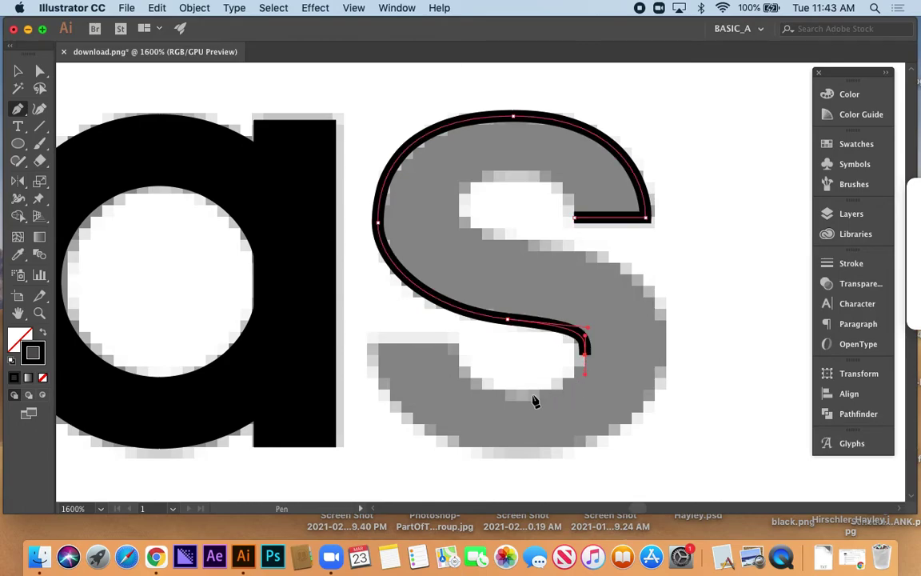
drag(520, 398, 478, 400)
drag(449, 357, 448, 329)
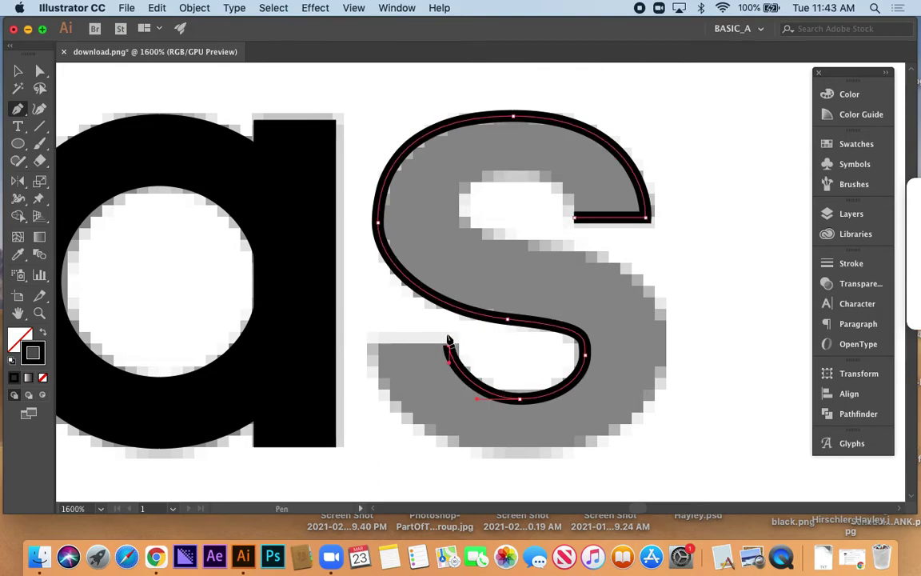
click(376, 345)
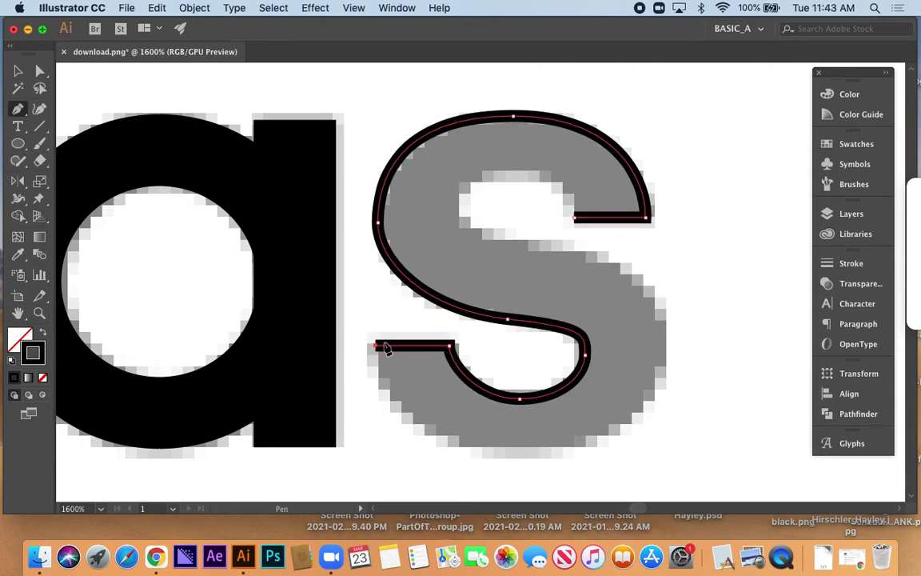
Trace the s's outer lower bowl, the spine's upper edge and the upper counter, closing the path at its starting point
drag(375, 347, 376, 358)
drag(518, 449, 651, 454)
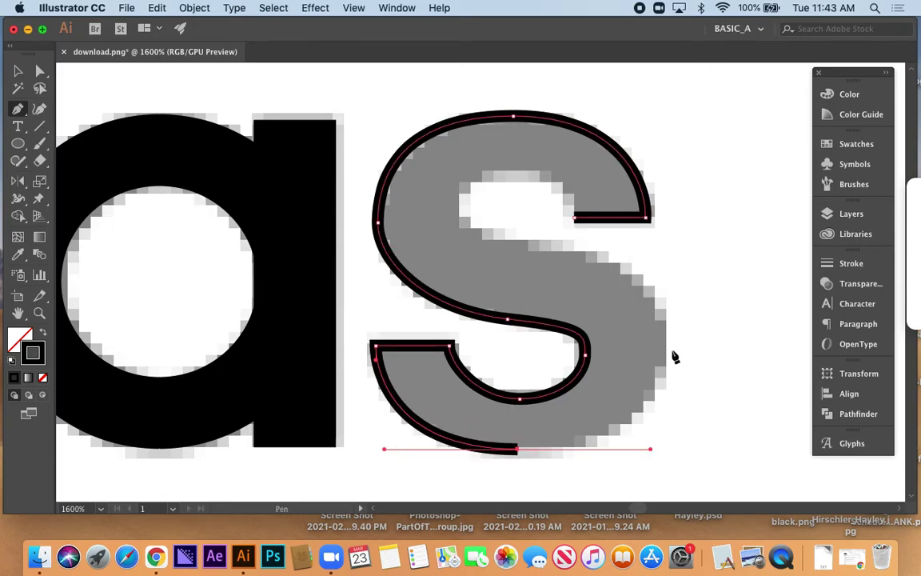
drag(667, 345, 669, 302)
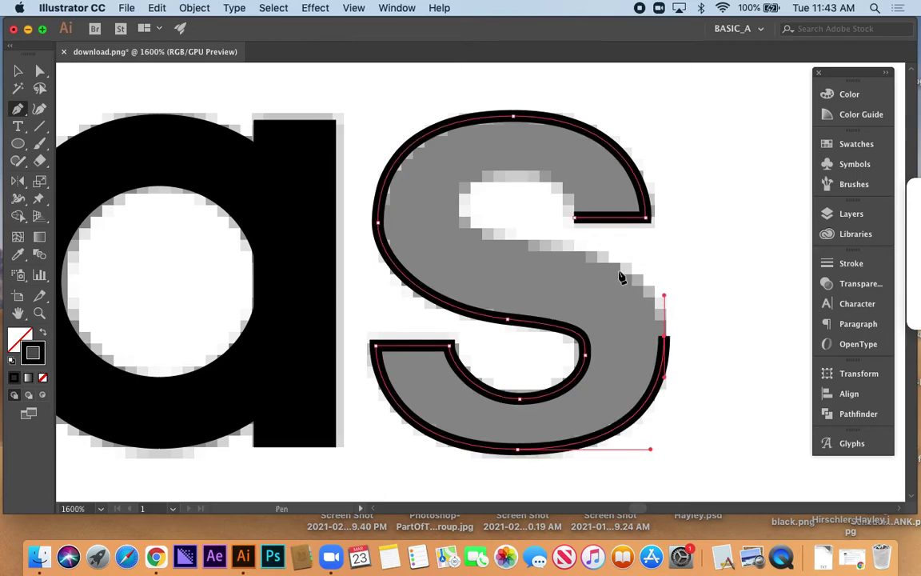
drag(524, 247, 457, 179)
drag(514, 170, 549, 170)
drag(574, 218, 582, 255)
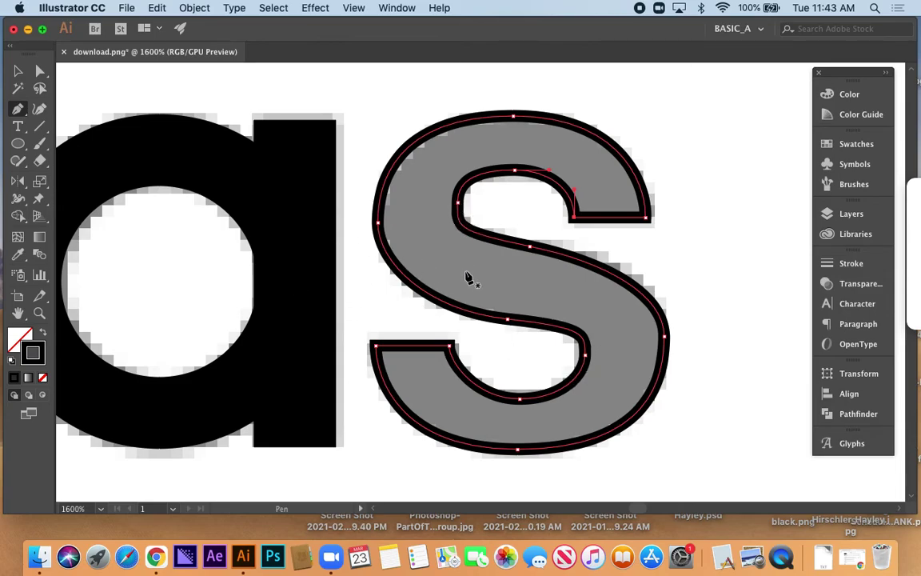
Shorten the curve handle of the anchor on the upper edge of the s's spine toward that anchor
key(a)
click(530, 248)
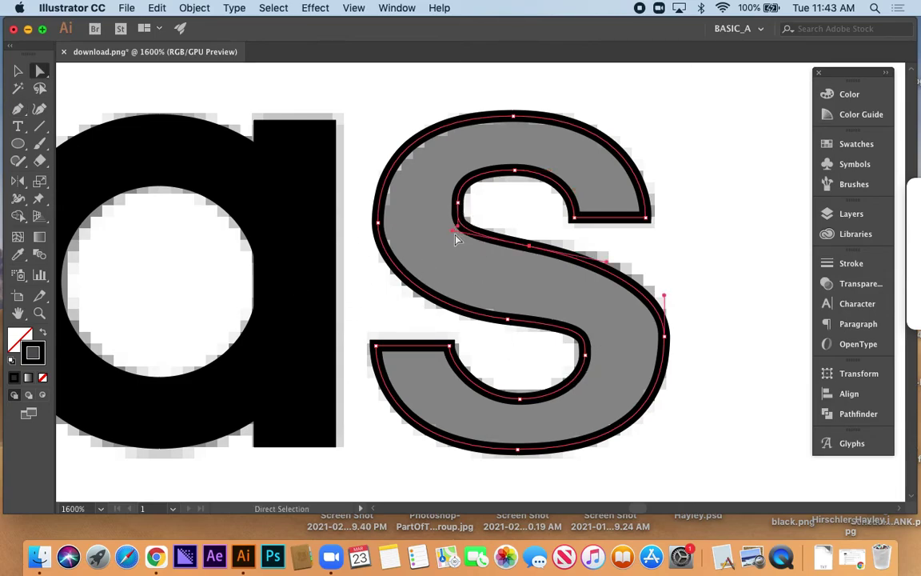
drag(452, 236, 469, 236)
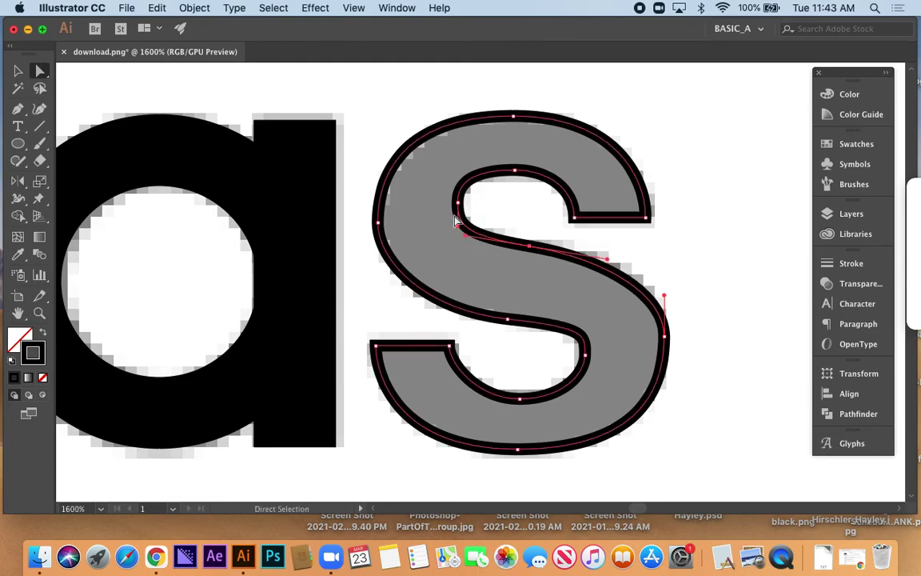
Shift the anchor on the spine's lower edge slightly up and outward, adjust its handle, and lengthen the upper handle on the lower bowl's outer side
drag(590, 364, 588, 342)
click(579, 328)
click(507, 320)
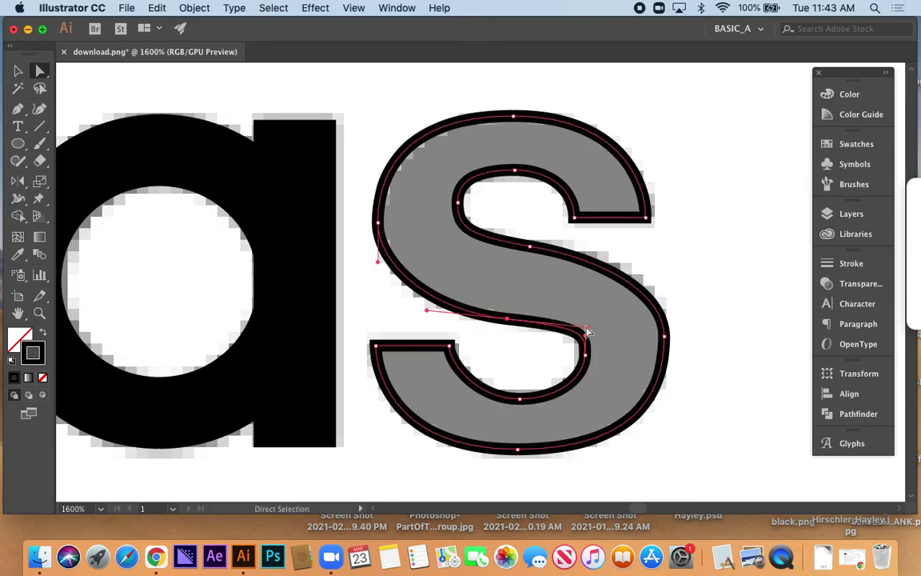
drag(586, 331, 573, 331)
drag(507, 321, 498, 316)
drag(561, 322, 586, 332)
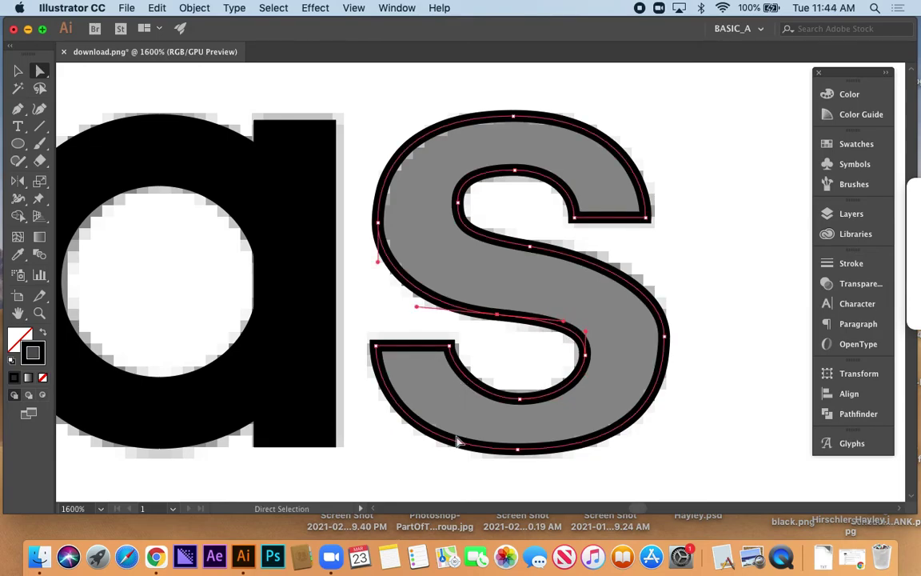
click(668, 342)
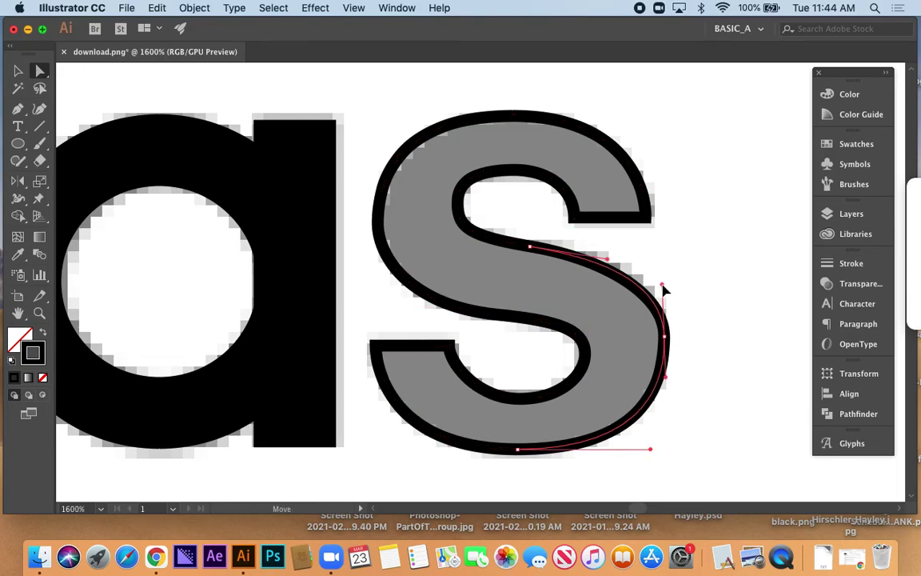
click(492, 367)
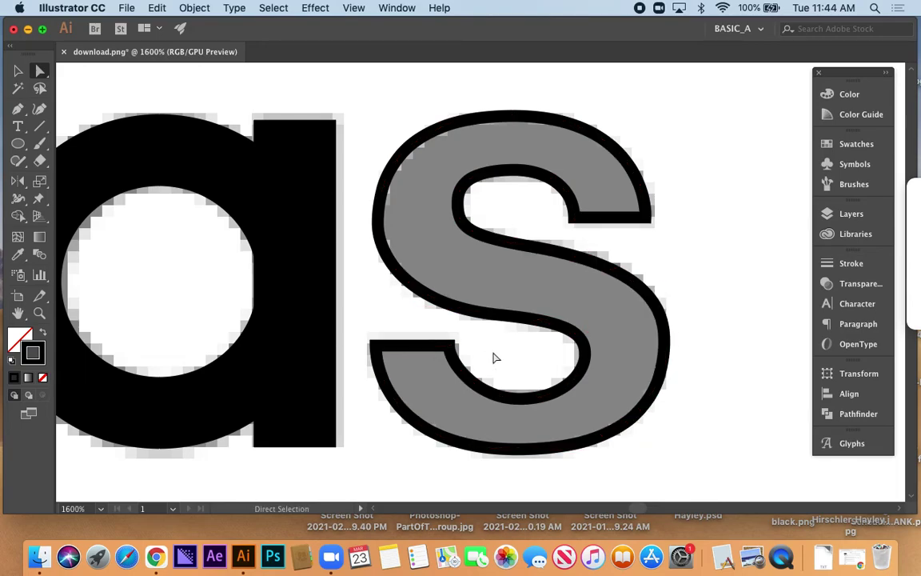
Swap the s outline's fill and stroke to make the letter solid black with no outline
key(v)
click(575, 318)
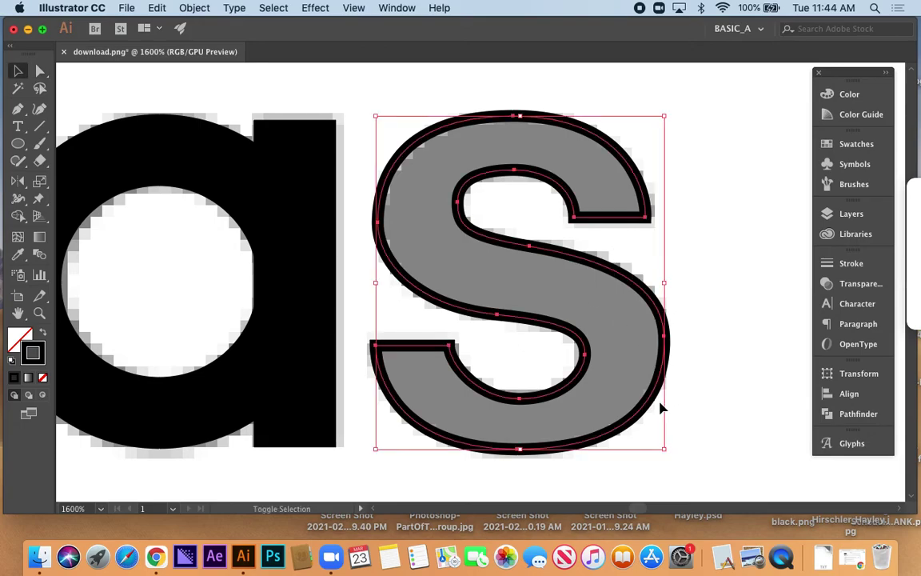
key(shift+x)
click(684, 265)
scroll(416, 304, down, 5)
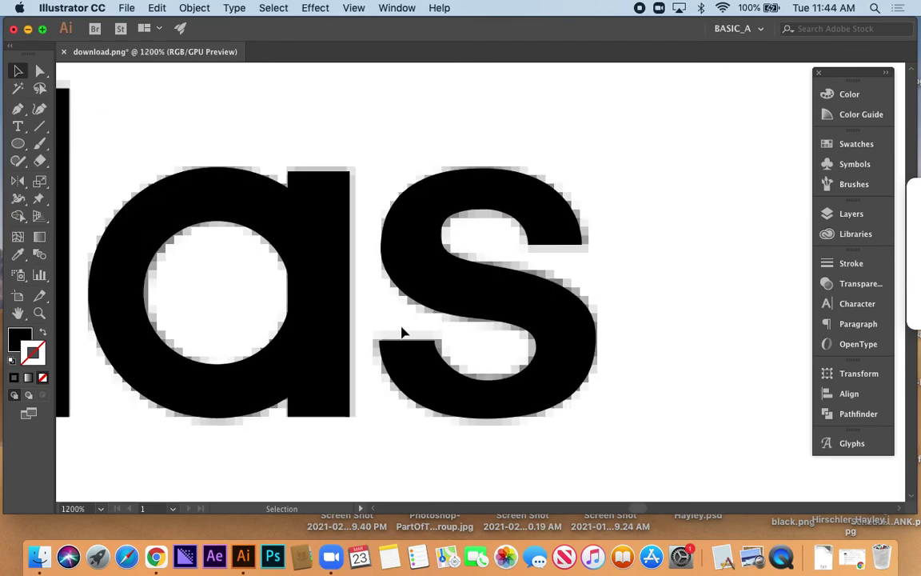
Select every traced shape of the trefoil and wordmark and move them straight down below the original logo image
scroll(349, 277, left, 5)
scroll(523, 281, down, 3)
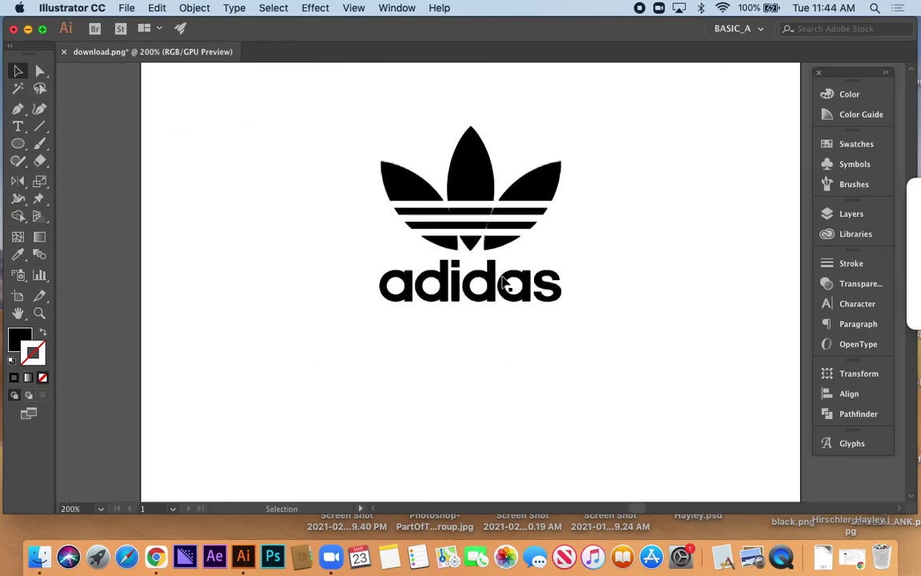
drag(333, 142, 632, 312)
drag(617, 270, 635, 213)
drag(579, 112, 581, 314)
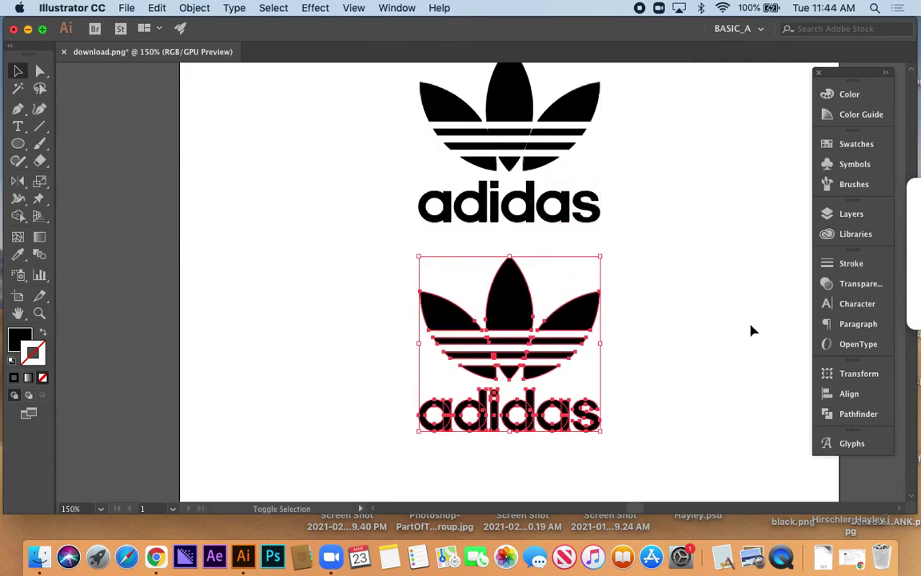
Unite all the selected logo shapes with Pathfinder so the overlapping letter parts merge
scroll(502, 390, down, 2)
scroll(502, 389, up, 3)
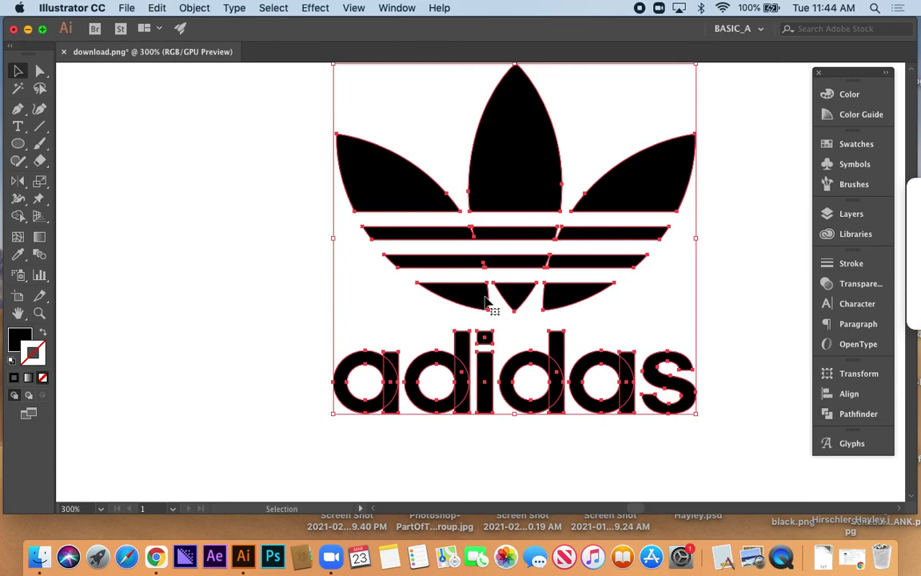
click(848, 416)
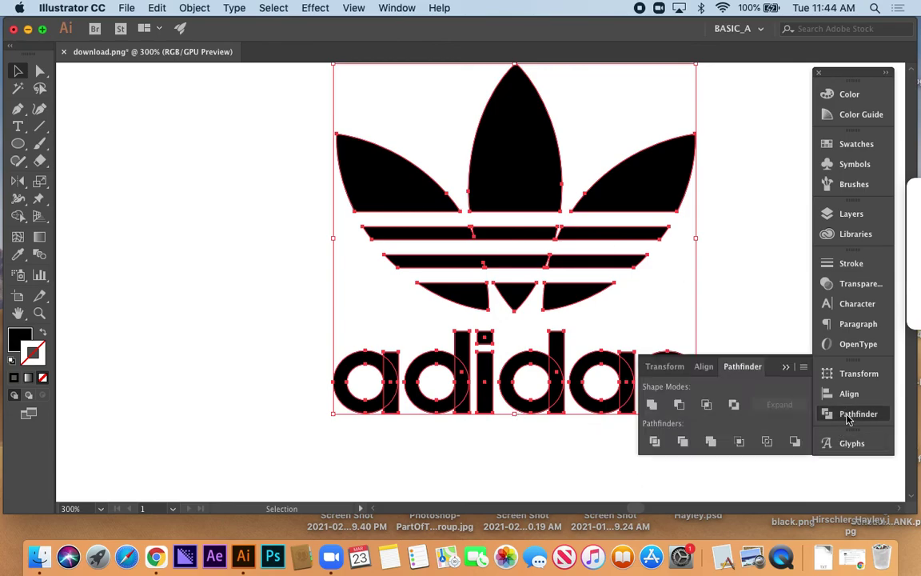
click(651, 405)
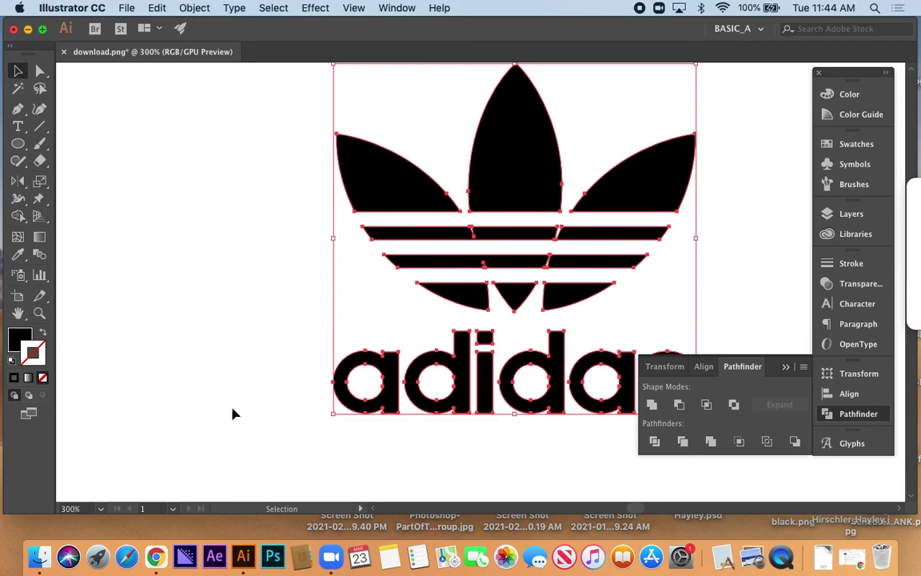
click(850, 422)
Move the united logo away as one piece and bring it back below the original image, then deselect it
click(714, 305)
click(654, 194)
drag(653, 194, 453, 255)
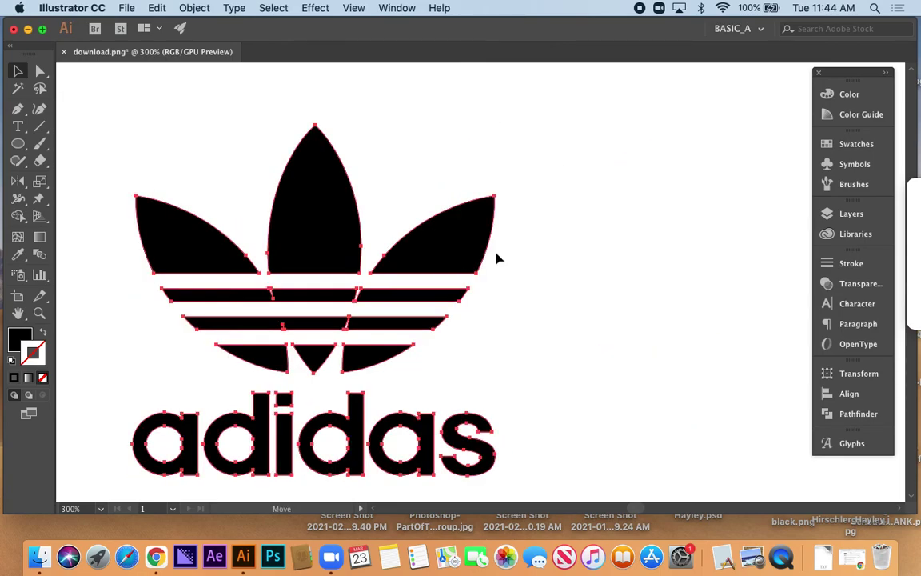
drag(286, 324, 495, 281)
click(739, 304)
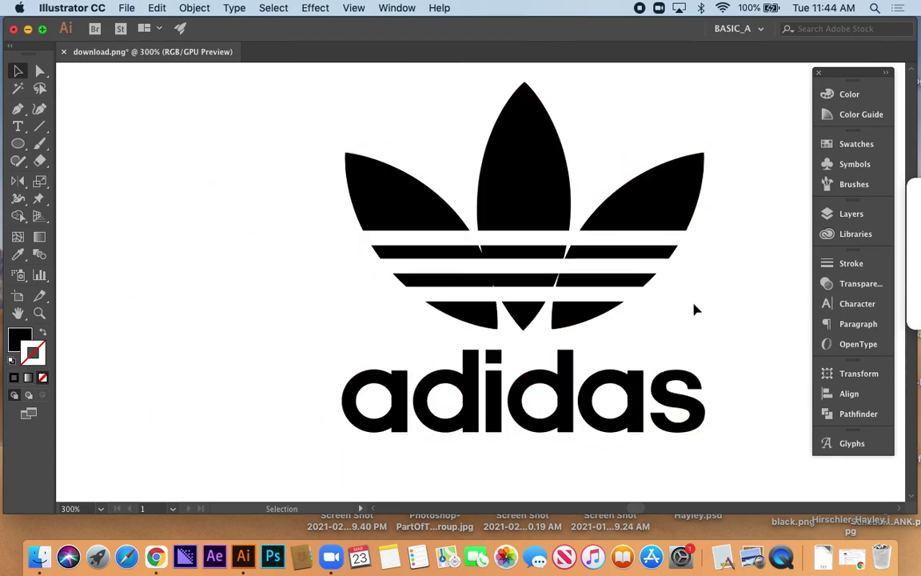
Compare the finished vector logo with the original image, keeping both fully in view
scroll(693, 309, down, 2)
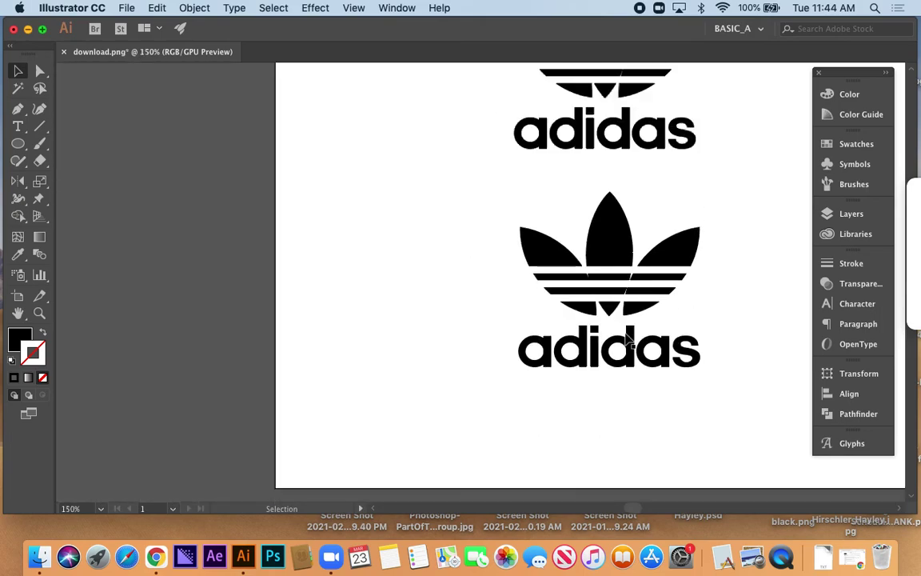
scroll(631, 304, right, 2)
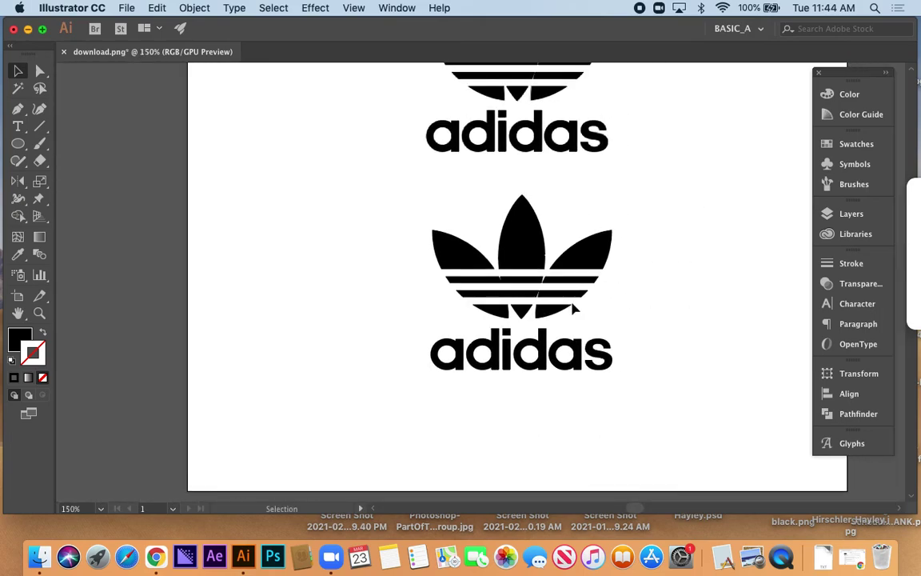
scroll(575, 304, down, 1)
drag(627, 214, 562, 286)
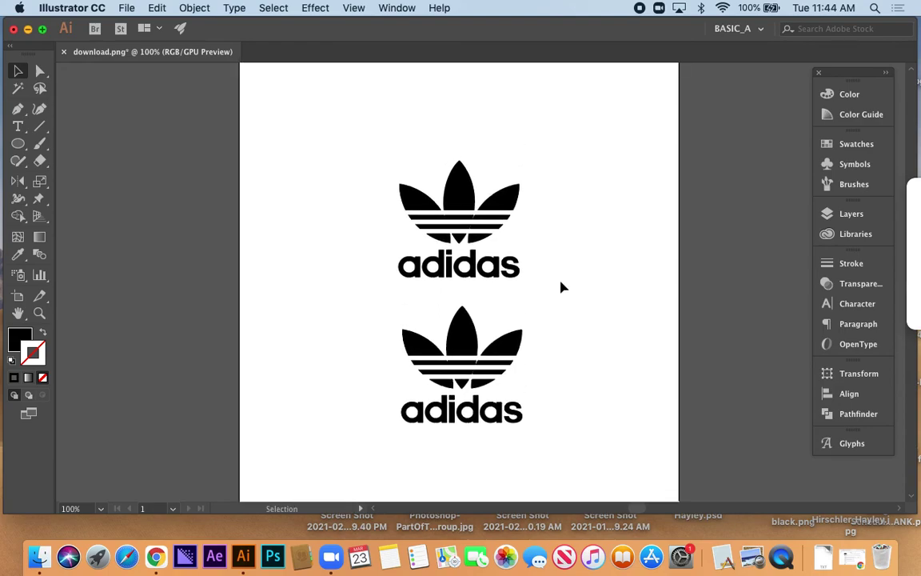